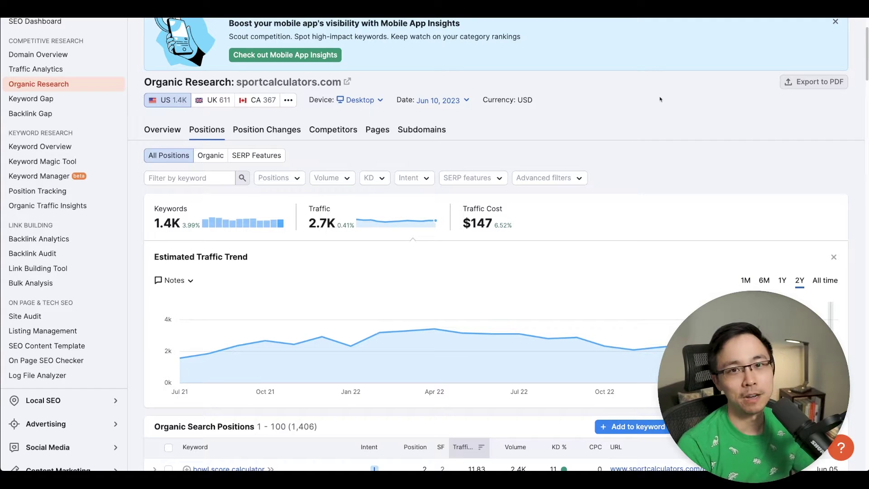
Examine sportcalculators.com's Organic Research overview, including its organic keywords trend and top keywords, after a brief look at the site itself
key("ctrl+Tab")
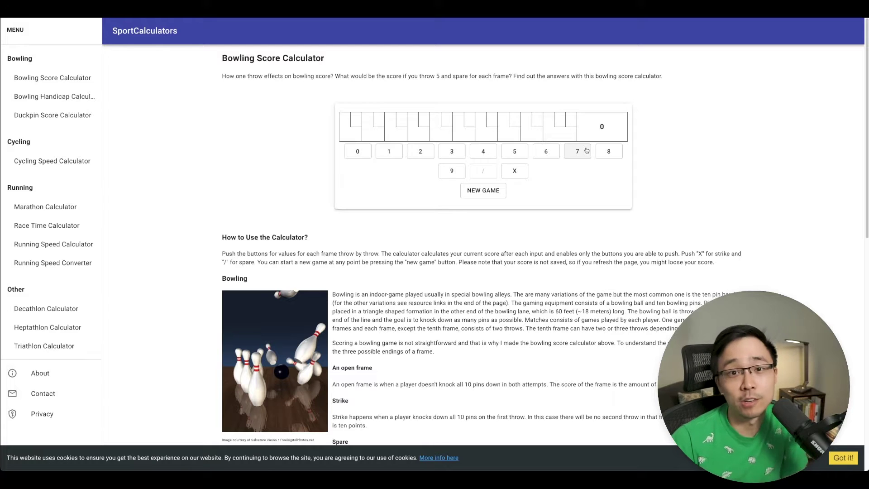
key("ctrl+shift+Tab")
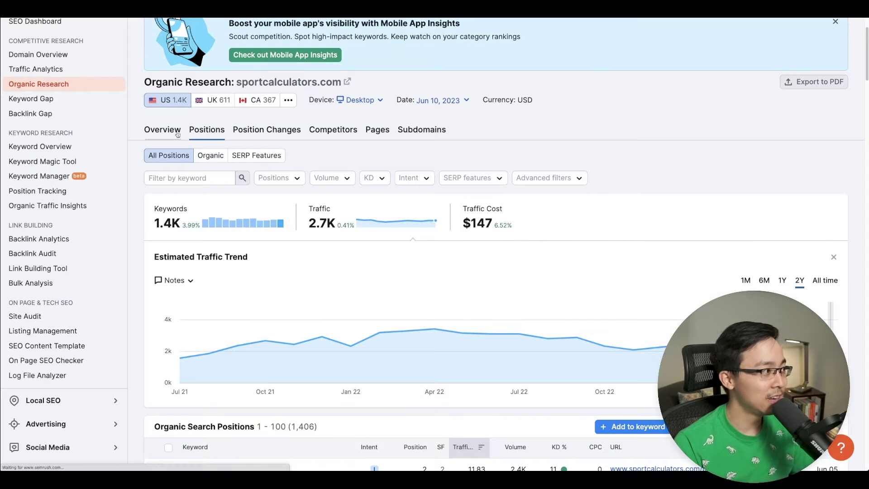
key("alt+Left")
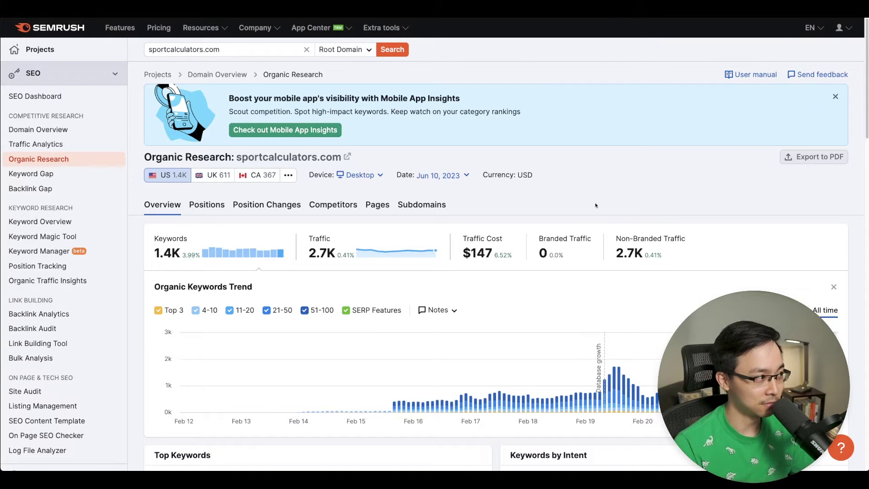
scroll(577, 158, "down", 2)
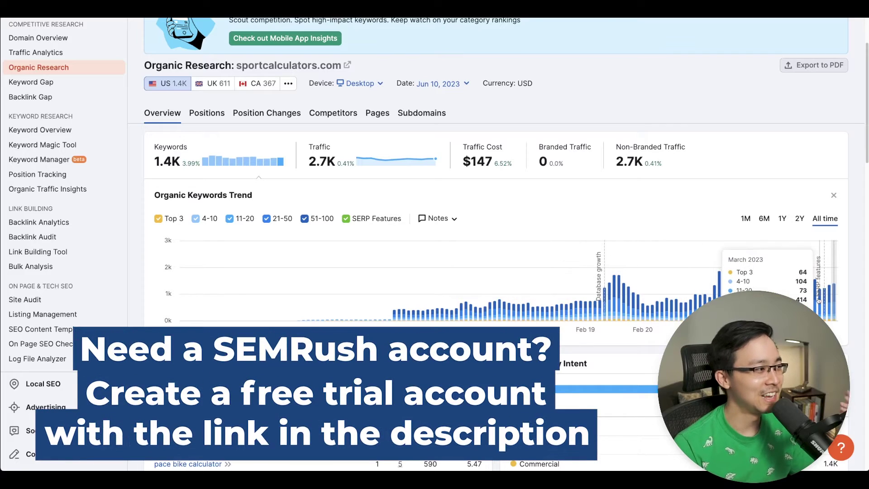
scroll(336, 180, "down", 4)
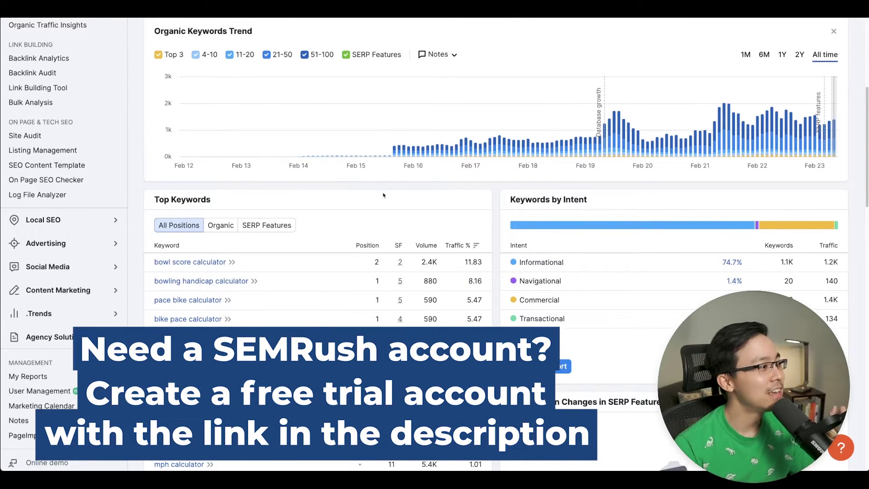
scroll(619, 241, "up", 5)
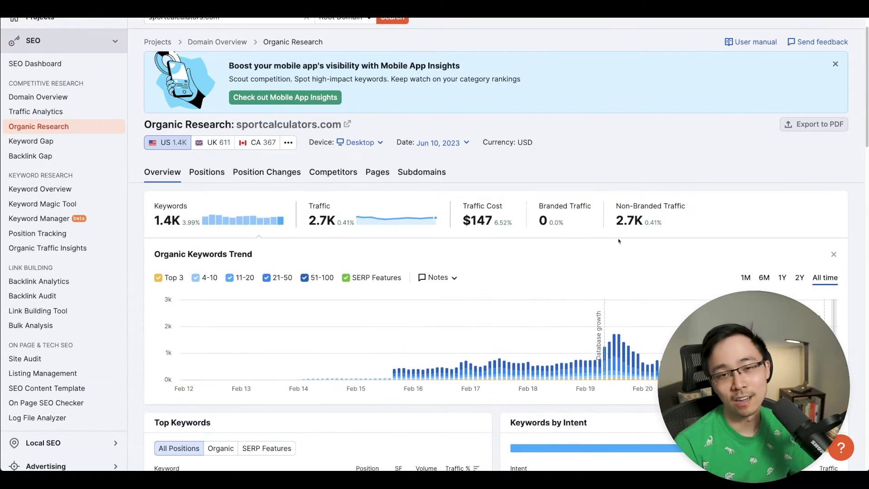
scroll(619, 241, "down", 4)
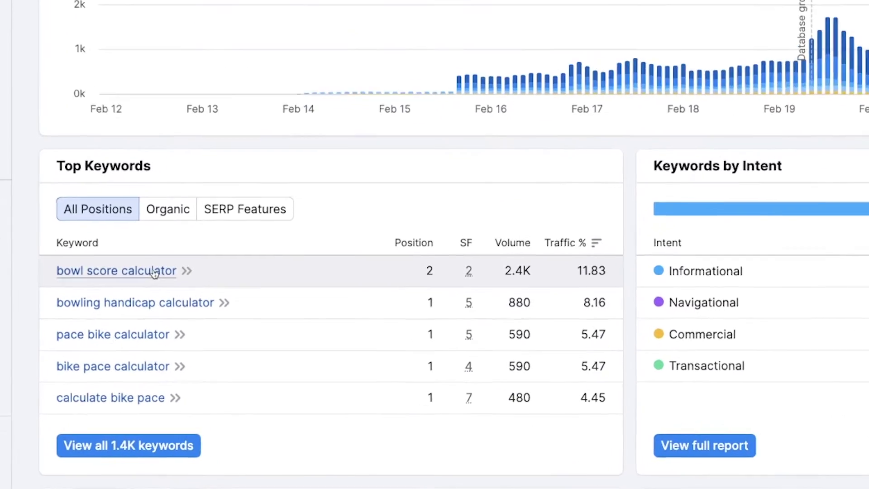
scroll(142, 257, "down", 2)
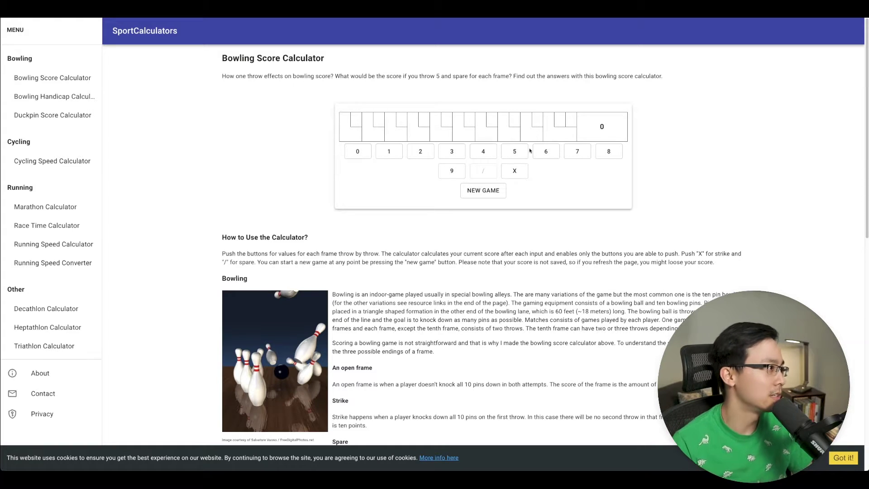
Read the About page and the Triathlon Calculator page on the SportCalculators site
left_click(45, 373)
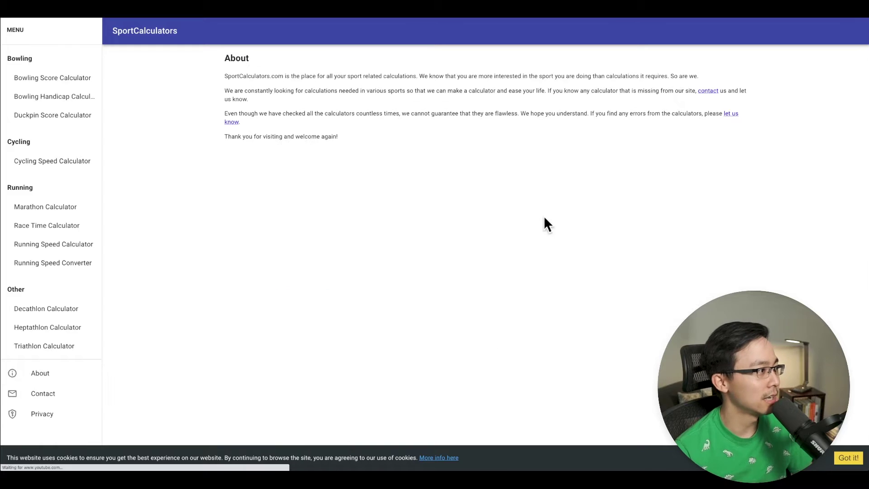
left_click(43, 346)
scroll(391, 245, "down", 15)
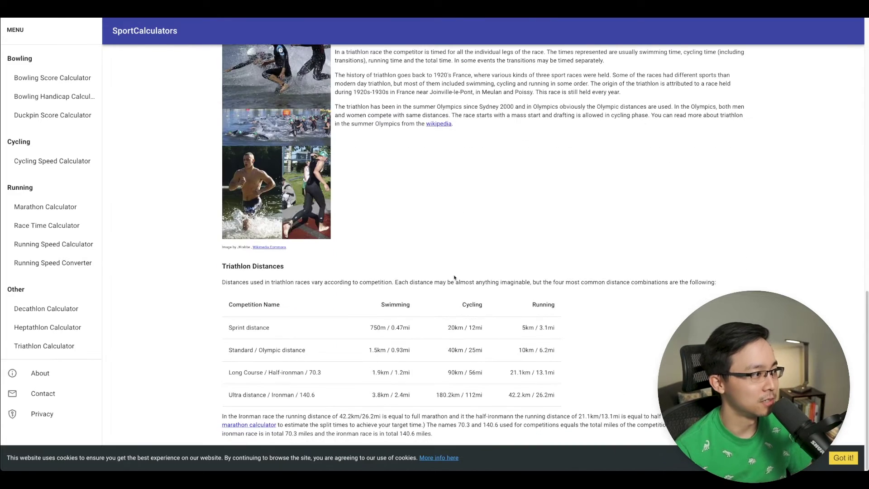
scroll(424, 192, "up", 15)
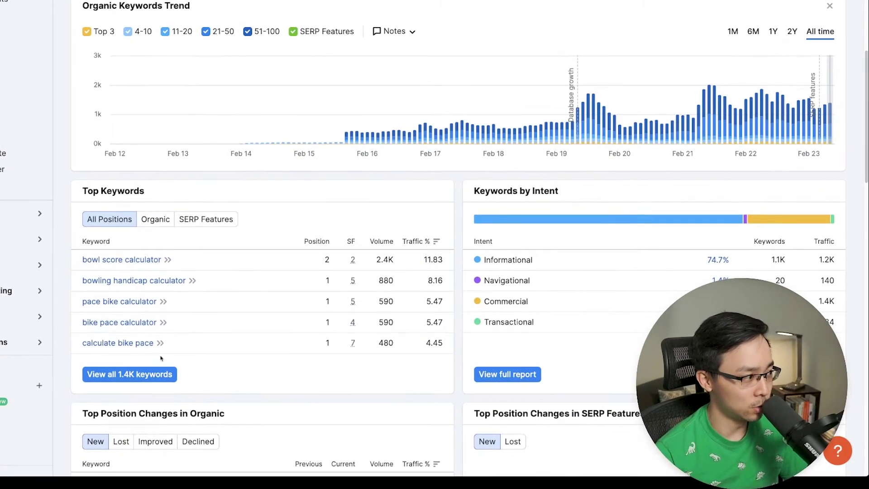
Examine sportcalculators.com's top pages, main organic competitors and Competitive Positioning Map in its Organic Research overview
scroll(549, 309, "down", 3)
scroll(452, 253, "up", 4)
scroll(509, 268, "down", 20)
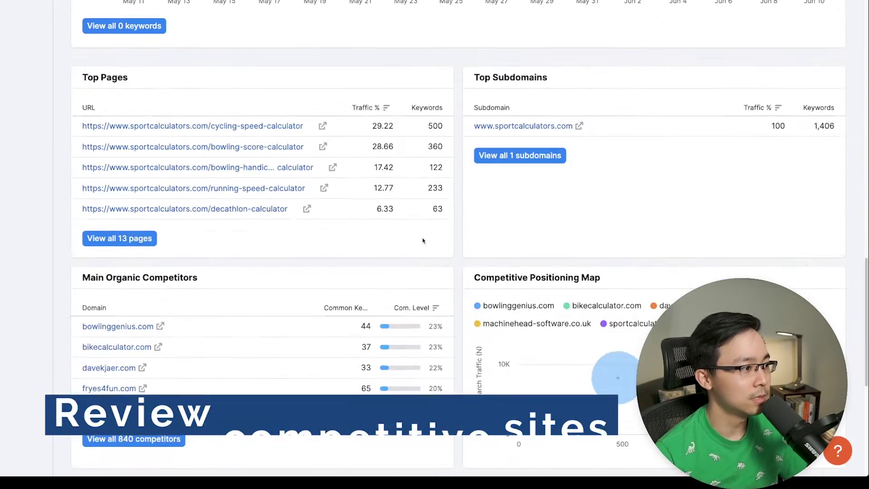
scroll(498, 268, "up", 6)
scroll(521, 258, "down", 13)
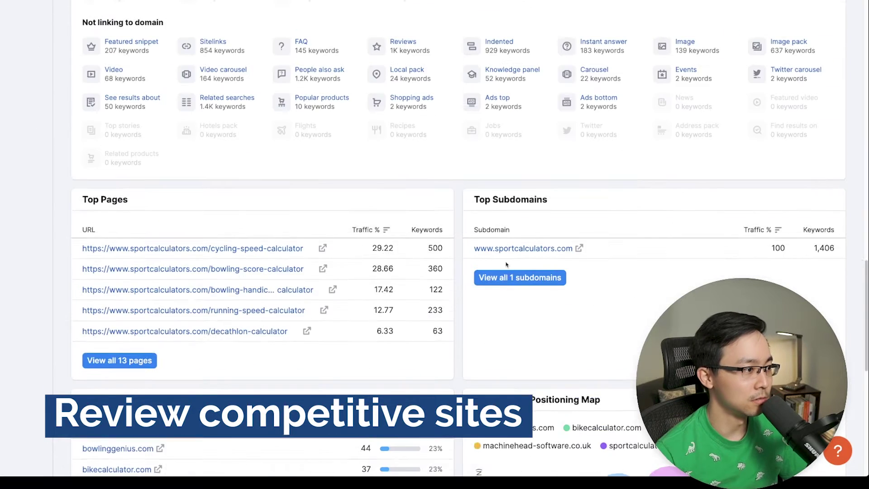
scroll(532, 251, "down", 5)
scroll(516, 272, "up", 1)
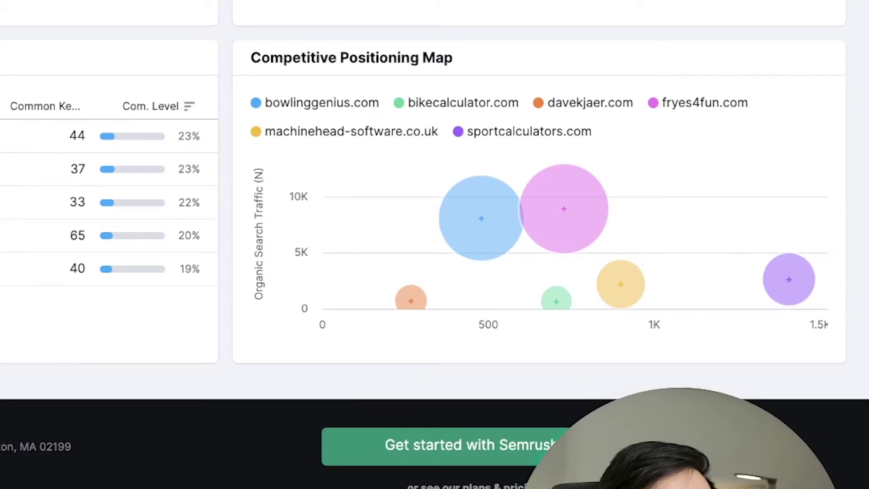
Open the competitor bikecalculator.com's Organic Research overview and examine its organic keywords trend and top keywords
mouse_move(558, 298)
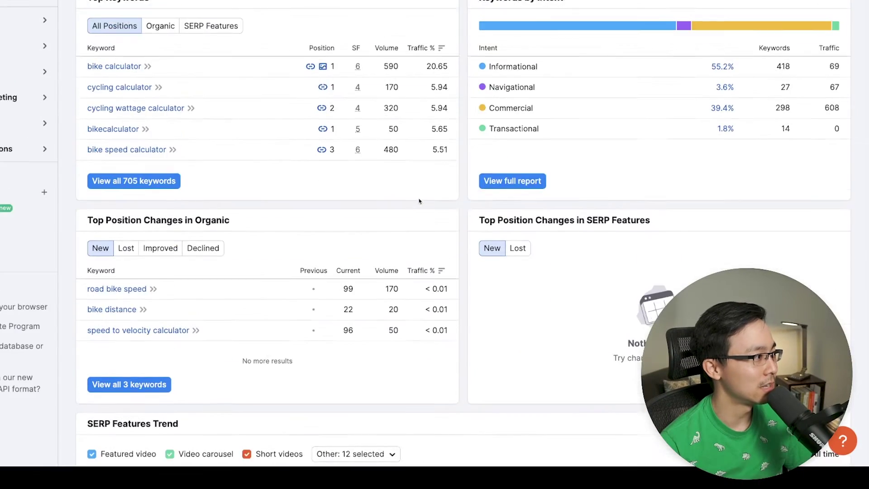
scroll(419, 201, "up", 10)
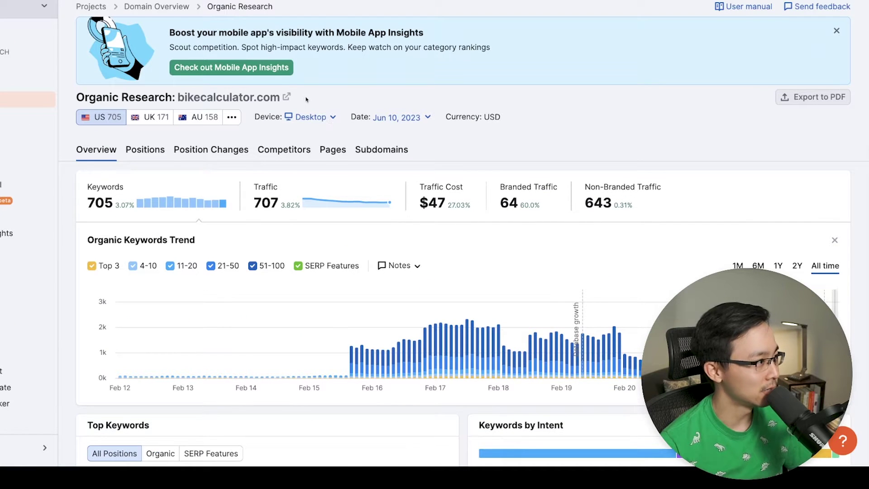
scroll(307, 99, "down", 1)
scroll(287, 87, "down", 5)
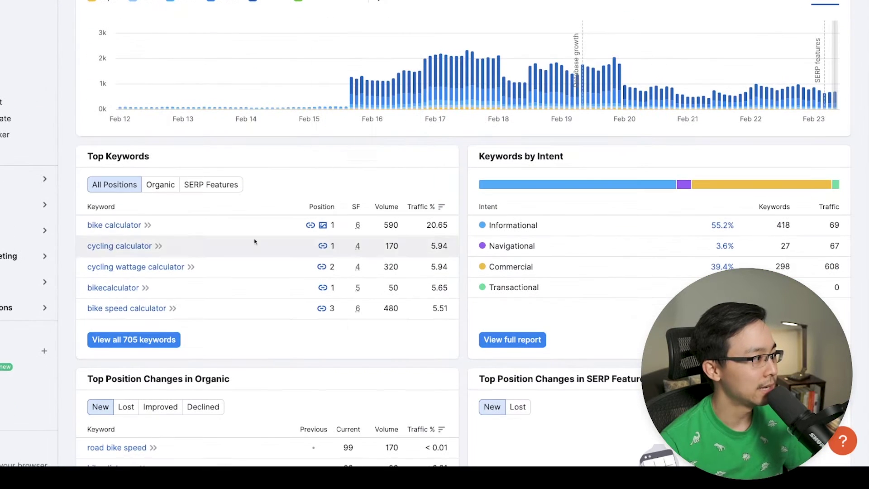
View all of bikecalculator.com's keyword positions with the estimated traffic trend set to all time
left_click(157, 340)
scroll(568, 208, "down", 4)
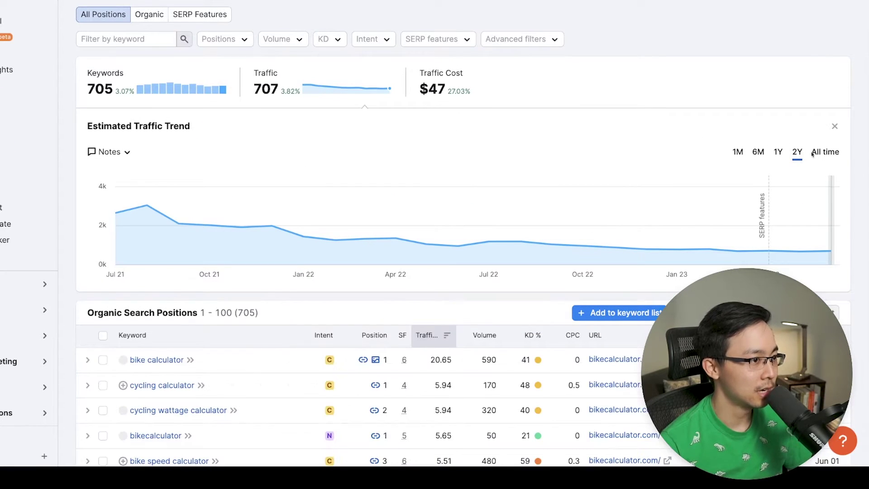
left_click(825, 152)
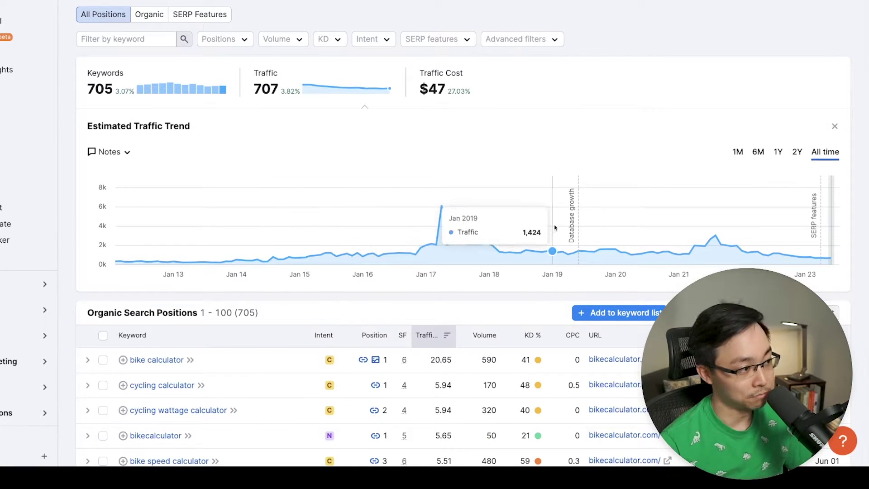
scroll(640, 207, "down", 1)
scroll(640, 207, "down", 5)
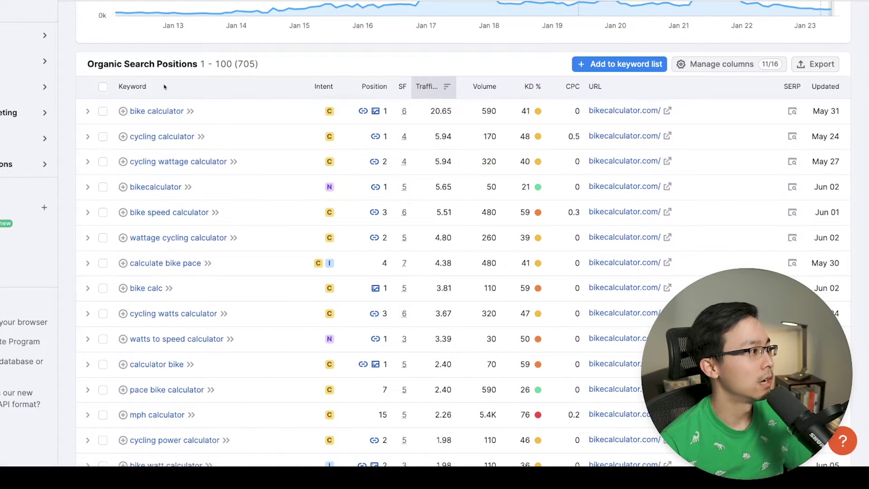
scroll(207, 112, "down", 1)
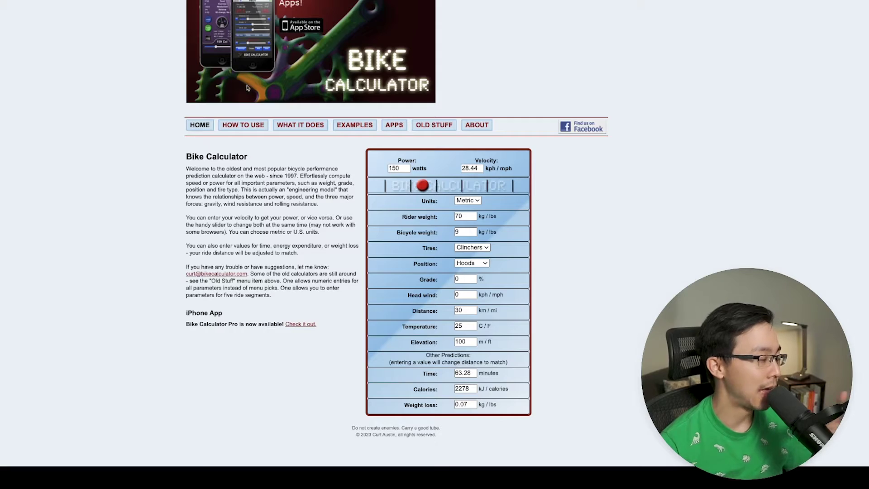
Read the How To Use page on the Bike Calculator website
left_click(234, 127)
scroll(299, 123, "down", 2)
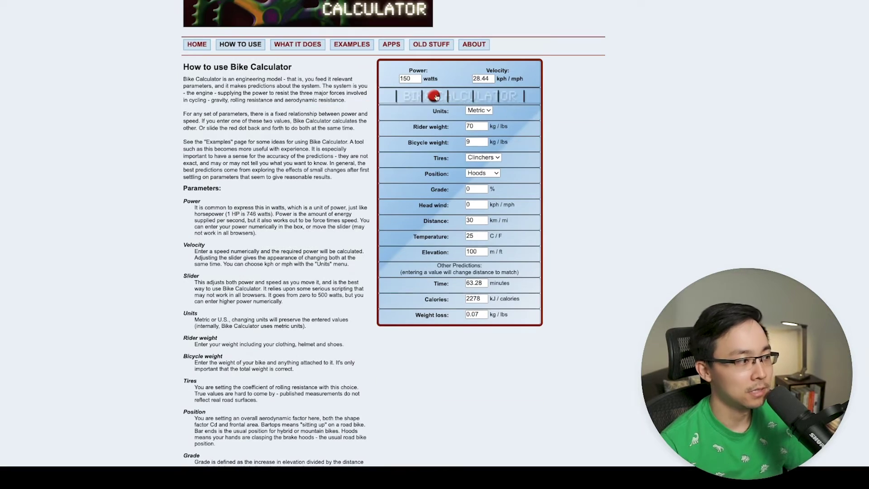
scroll(436, 97, "down", 5)
scroll(350, 118, "up", 6)
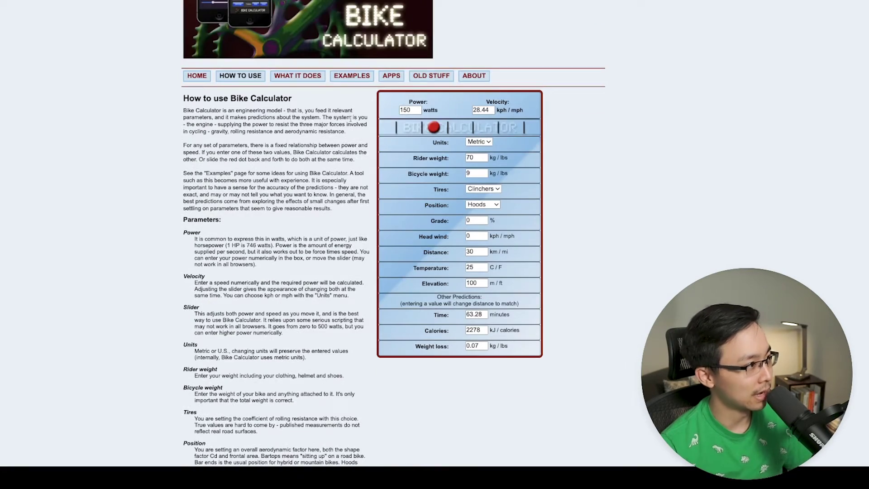
Read the Examples page on the Bike Calculator website, and open its About page
left_click(347, 81)
scroll(365, 142, "down", 4)
scroll(364, 141, "up", 4)
scroll(364, 141, "down", 2)
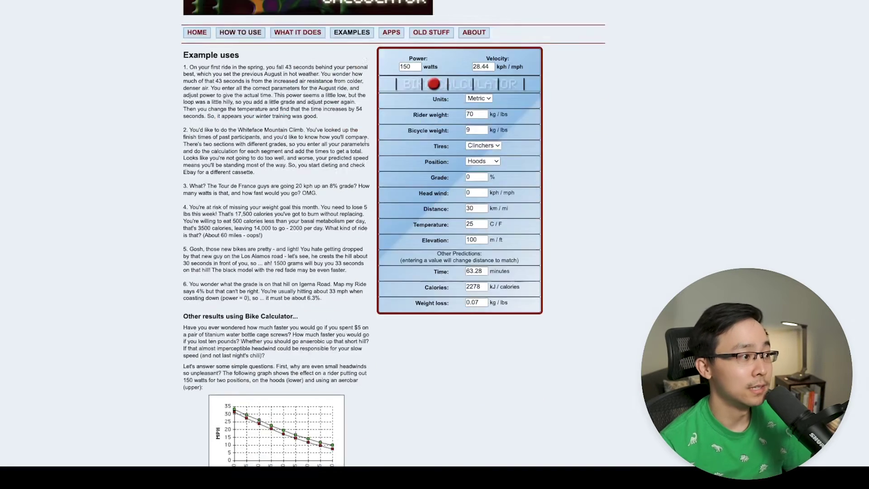
scroll(365, 141, "up", 2)
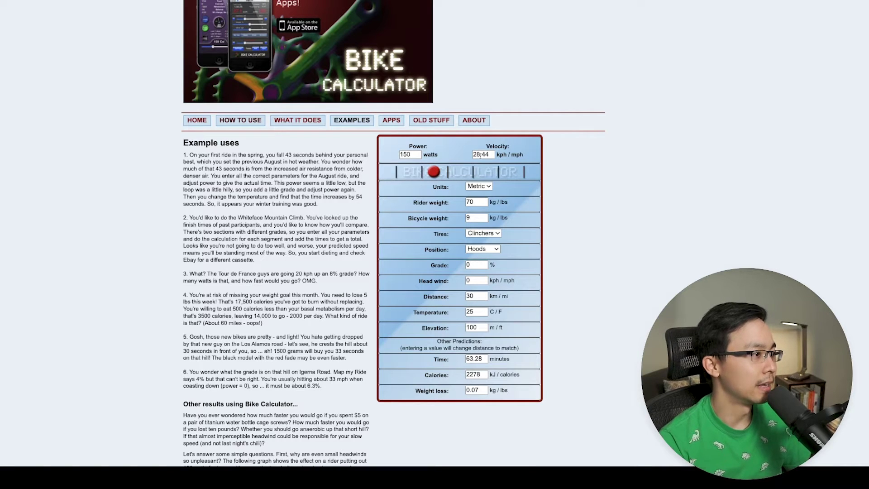
left_click(476, 120)
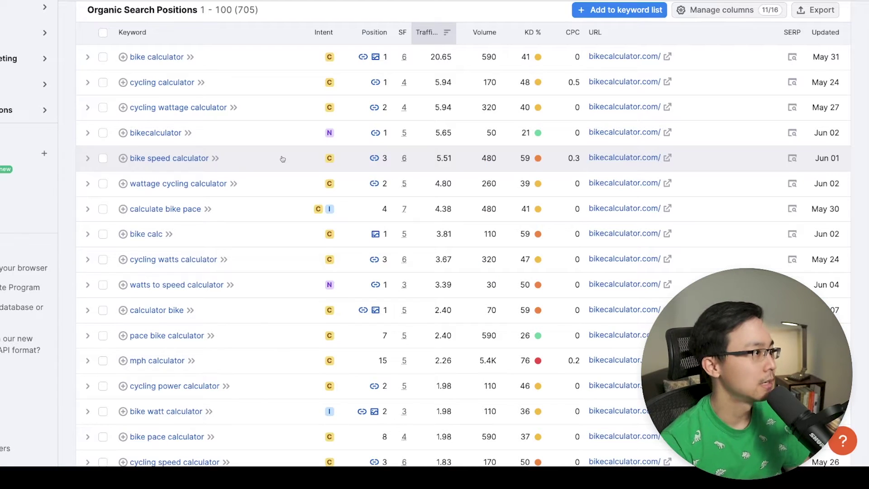
Copy the domain name bikecalculator.com from the Competitive Positioning Map legend in that site's Organic Research overview
scroll(380, 161, "up", 2)
scroll(380, 161, "up", 7)
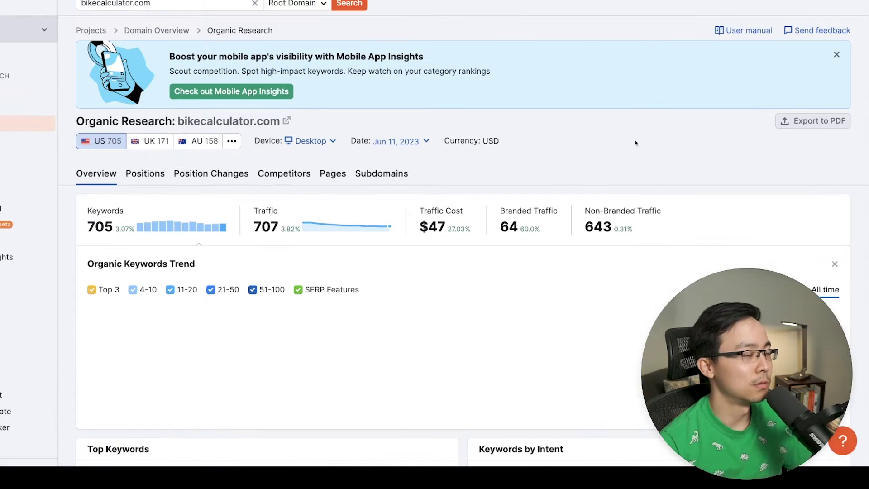
scroll(637, 141, "down", 10)
scroll(637, 141, "down", 15)
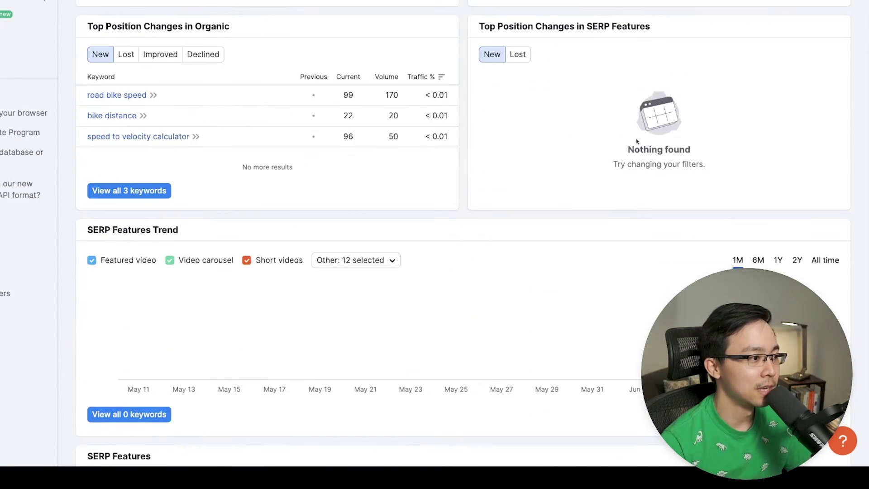
scroll(636, 141, "down", 8)
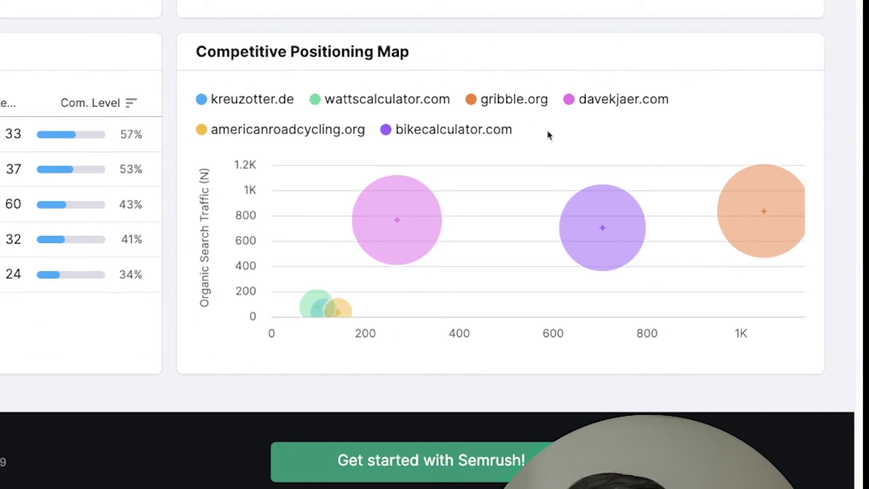
left_click_drag(549, 134, 392, 130)
key("ctrl+c")
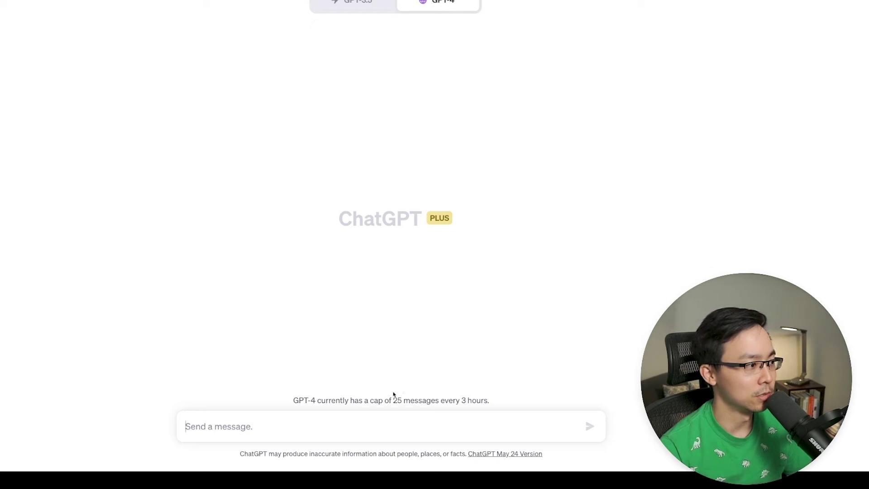
In ChatGPT, write "You are an SEO specialist tasked with the need to come up with 10 content ideas to build out the topical authority of"
left_click(348, 425)
type("You are ")
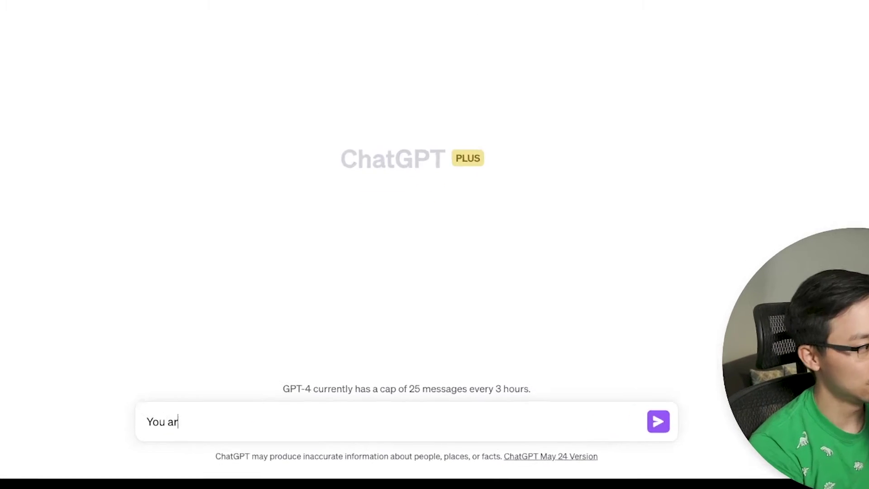
type("an SEO specialist ")
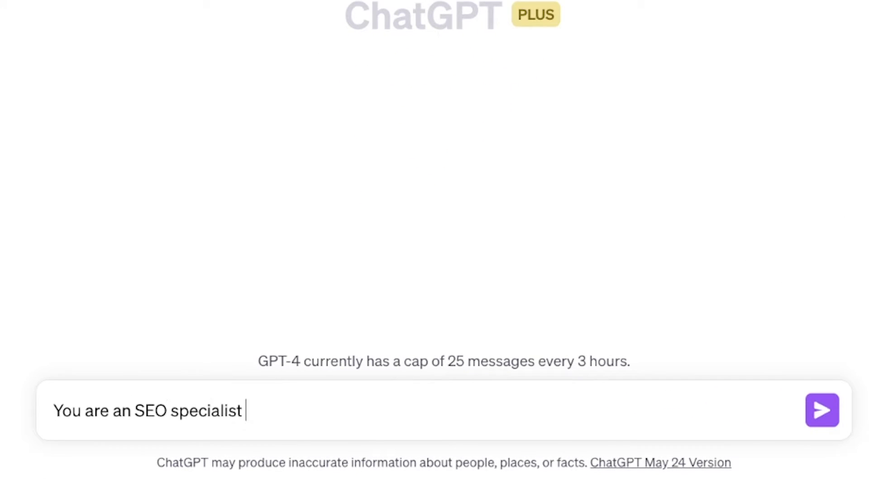
type("tasked with the")
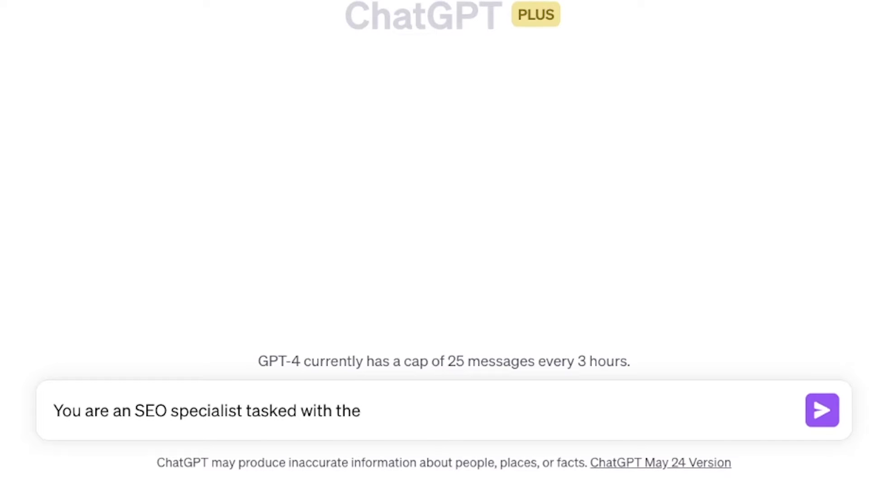
type(" need to come up with ")
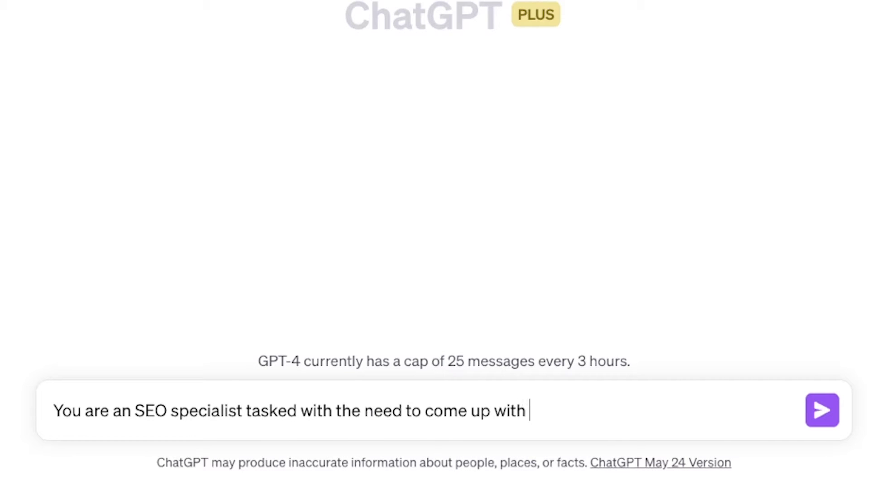
type("10 content ideas")
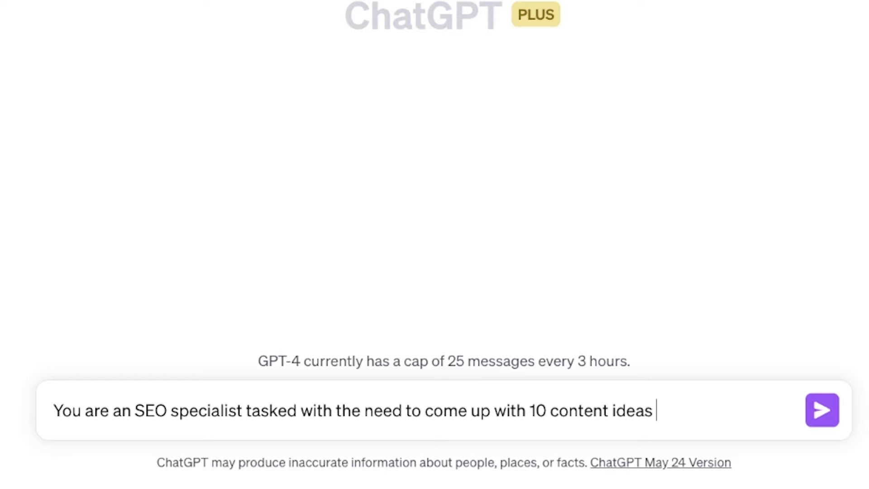
type(" to build out the tpic")
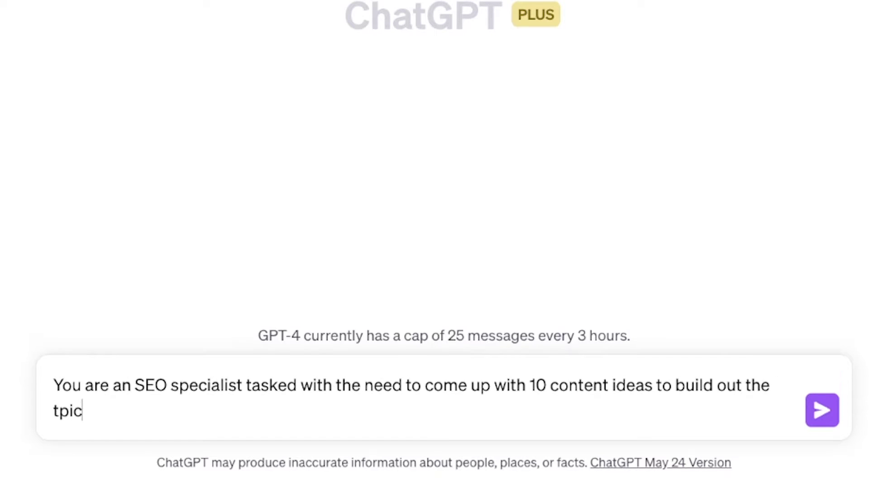
key("BackSpace")
key("BackSpace")
key("BackSpace")
type("opical authority of the")
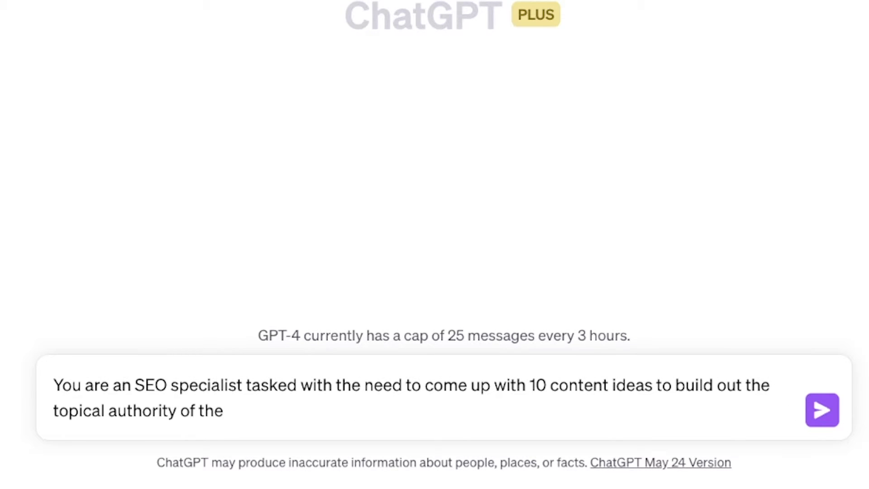
Complete the sentence with "your website." and add "Your website competes with bikecalculator.com and sportcalculators.com and you want to draw inspiration from these two sites."
type(" websyour website. Your website compet")
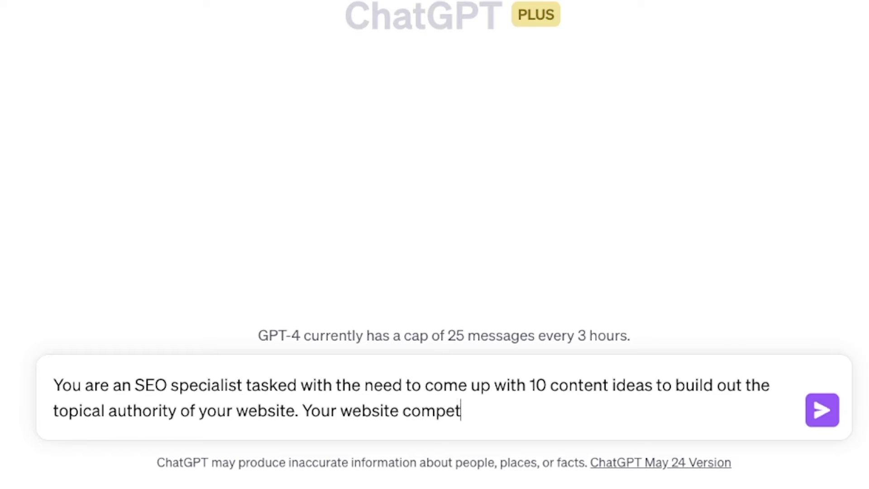
type("es with")
key("ctrl+v")
type("and ")
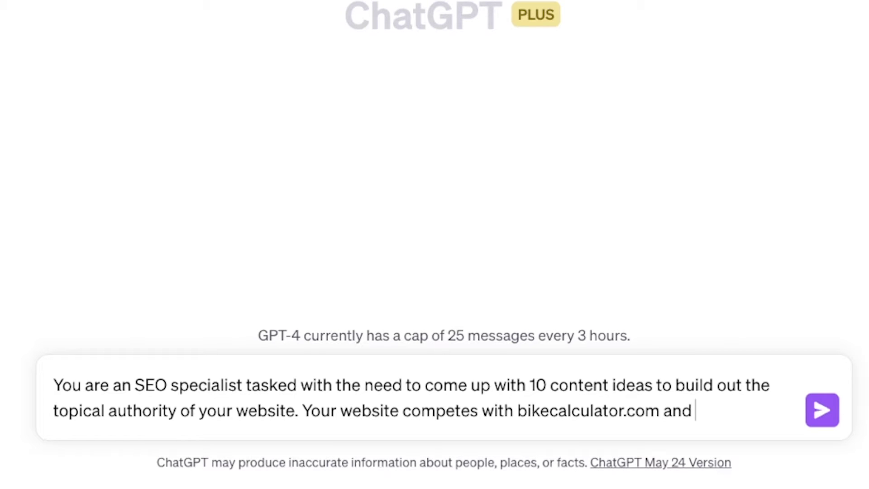
type("sportcalcu")
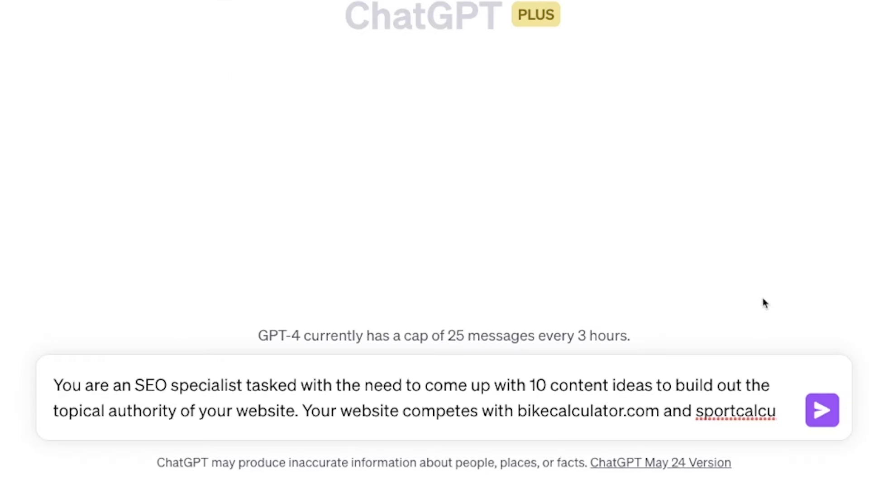
type("lators.com ")
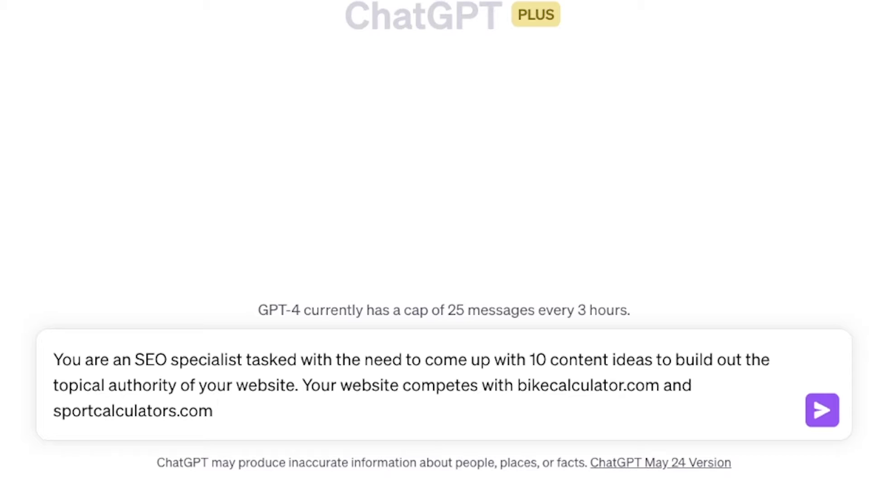
type("and you want to draw ins")
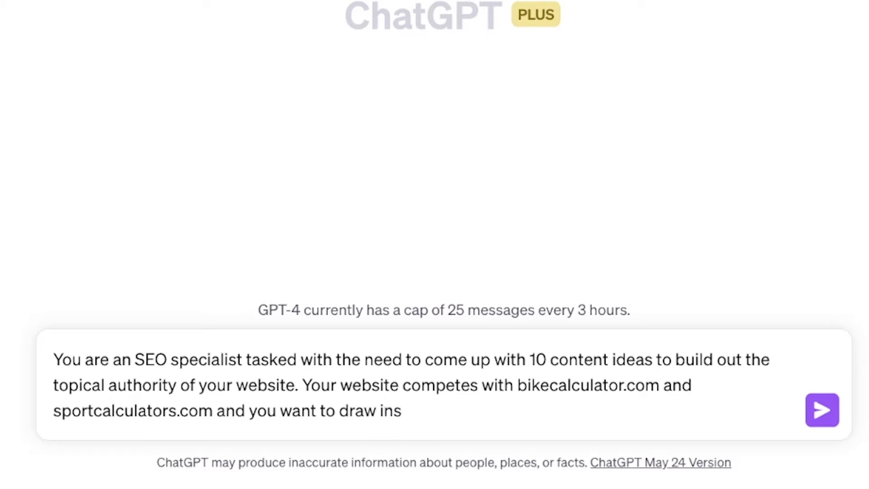
type("tpipiration from these two sites.")
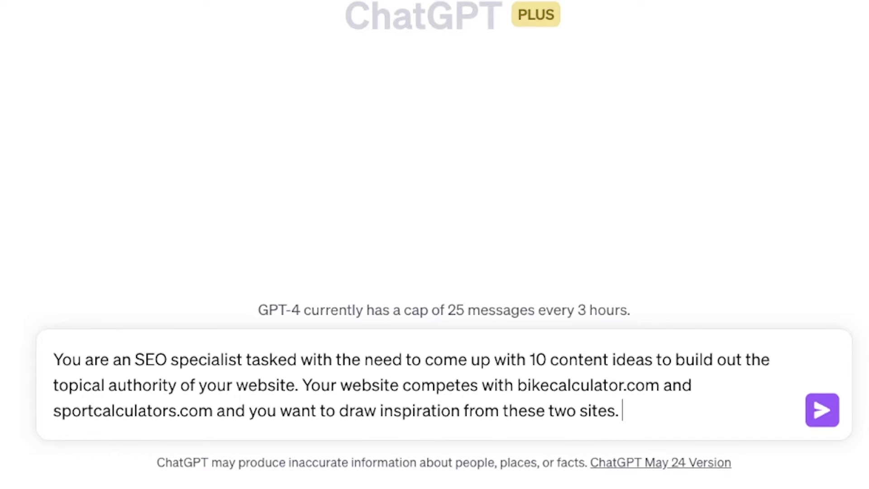
Add a separate paragraph to the prompt: "Please first review the two competitors and summarize their content strategy."
key("shift+Return")
key("shift+Return")
type("Please first reviw")
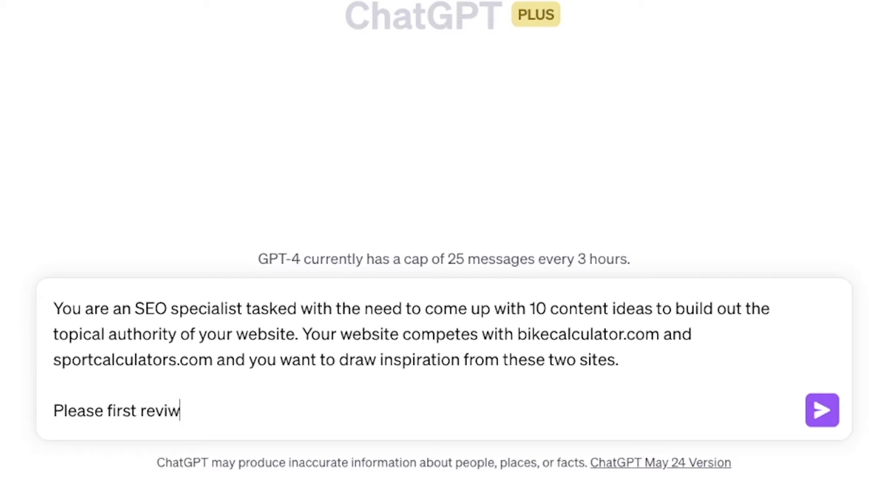
key("BackSpace")
type("ew the two competito")
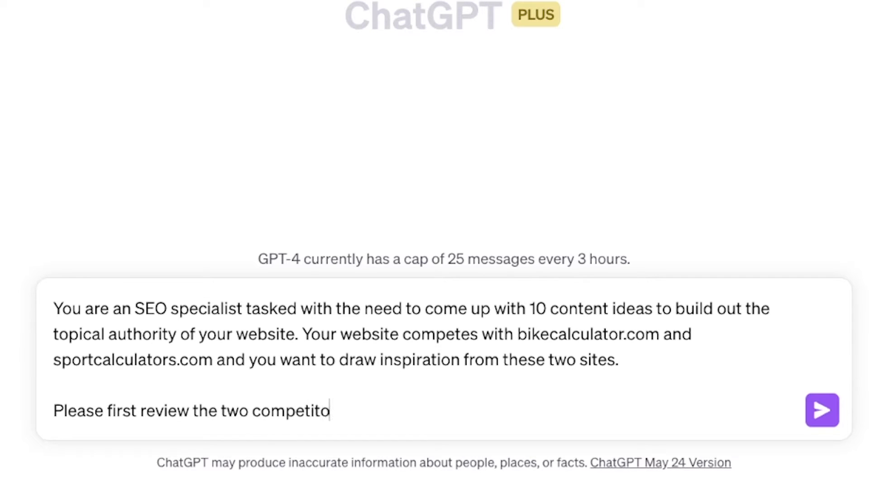
type("rs and summ")
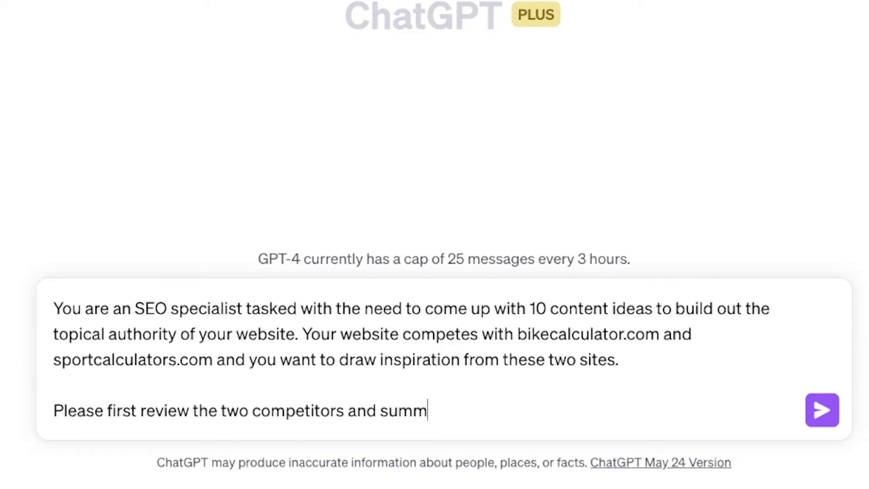
type("arize their content s")
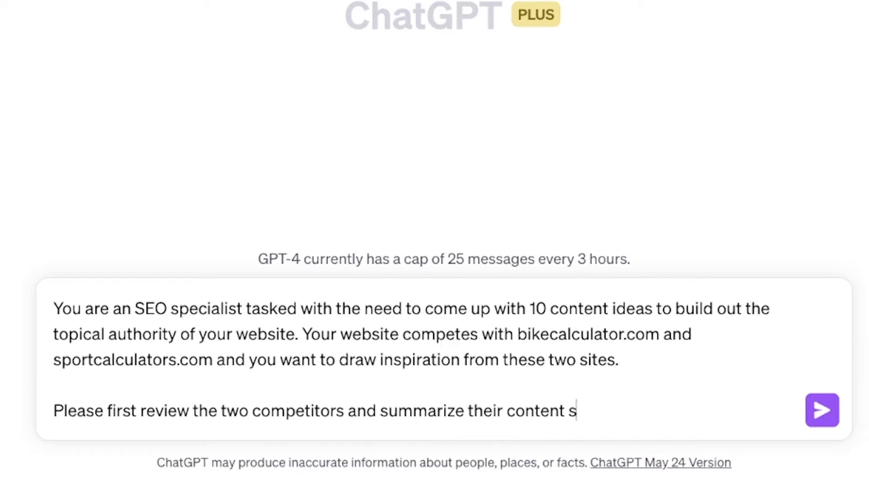
type("trategy.")
Begin another paragraph in the prompt: "Then, output your top ten content ideas in a table including different factors of consideration"
key("shift+Return")
key("shift+Return")
type("Then, outpu")
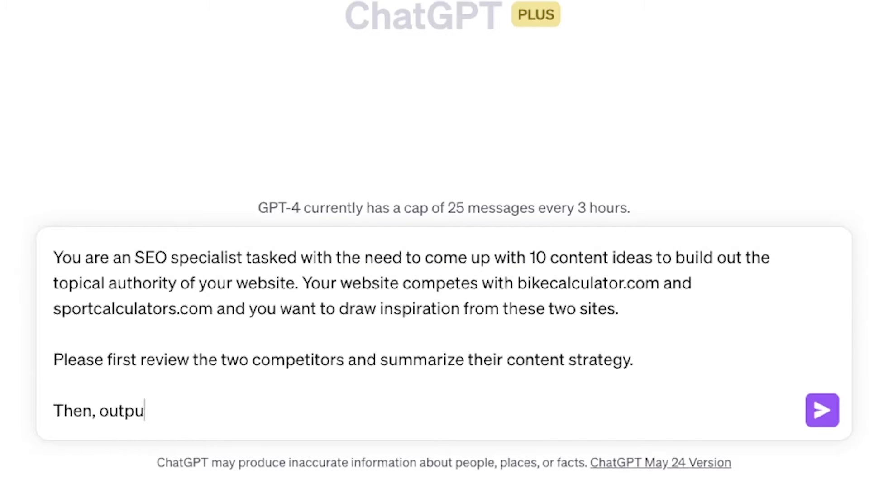
type("t your top te")
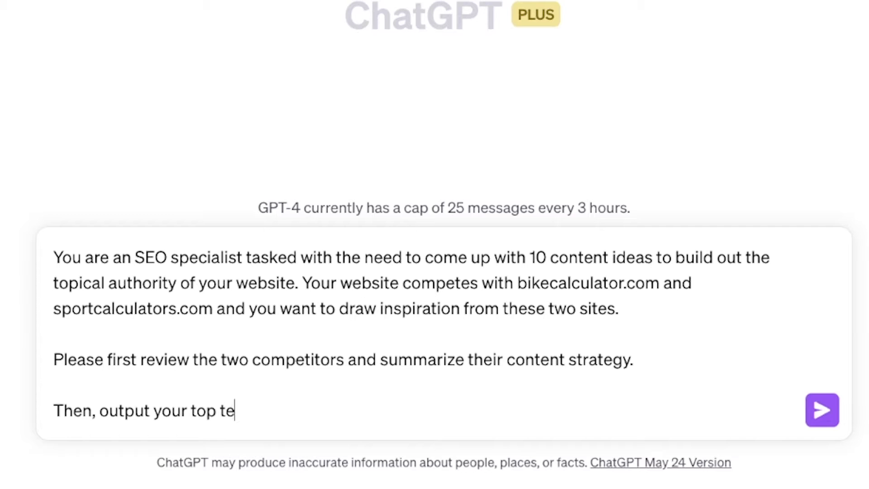
type("n content ideas in a")
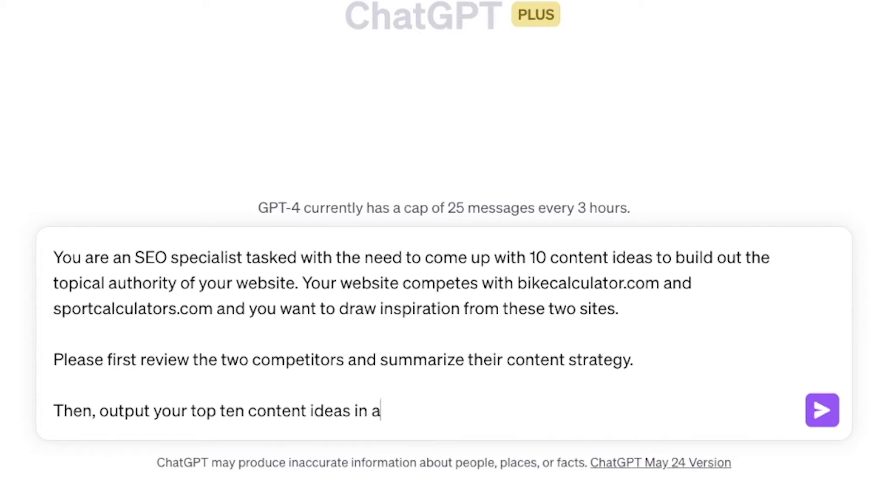
type(" table including different")
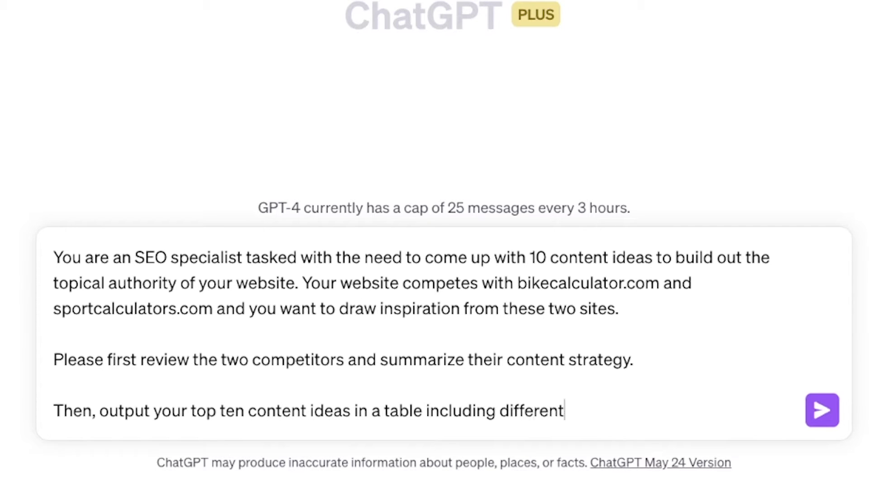
type(" factors of consideration su")
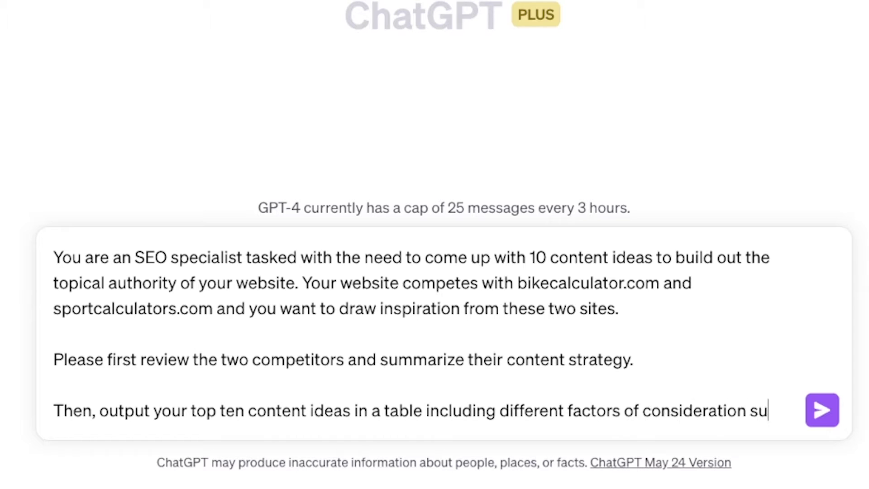
Finish it with "such as keywords to target, potential traffic, and an overall description of the content you'd place on the page." and send the prompt
type("ch as keyword dif")
key("BackSpace")
key("BackSpace")
type("s to ")
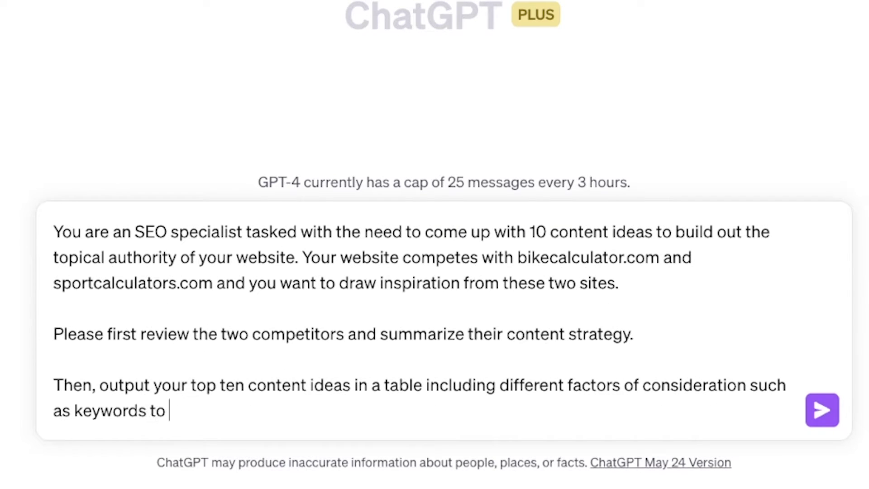
type("target, potent")
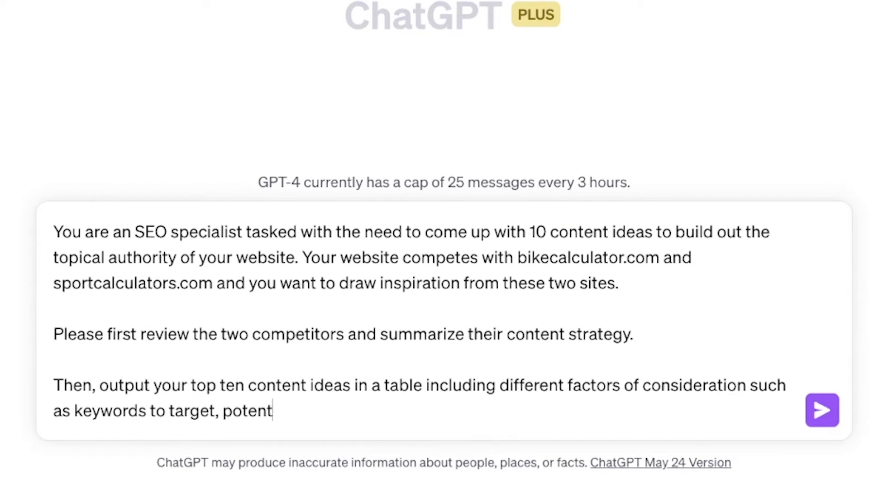
type("ial traffic, and ")
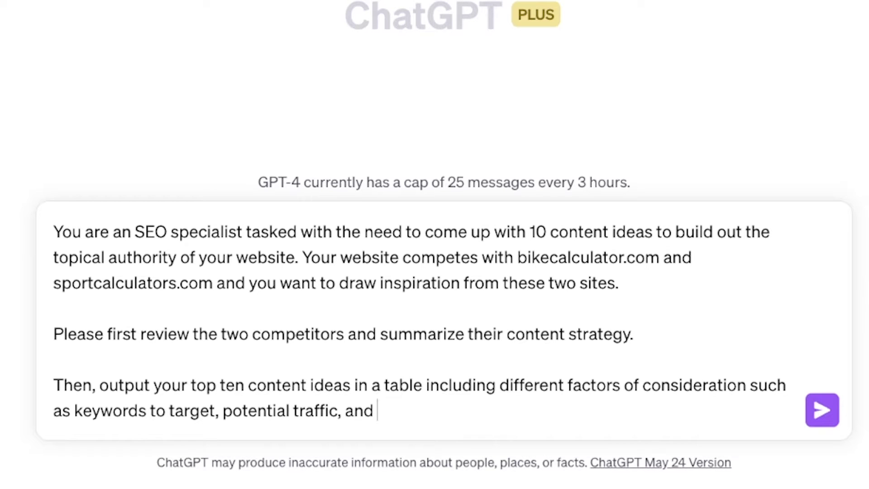
type("an overall description")
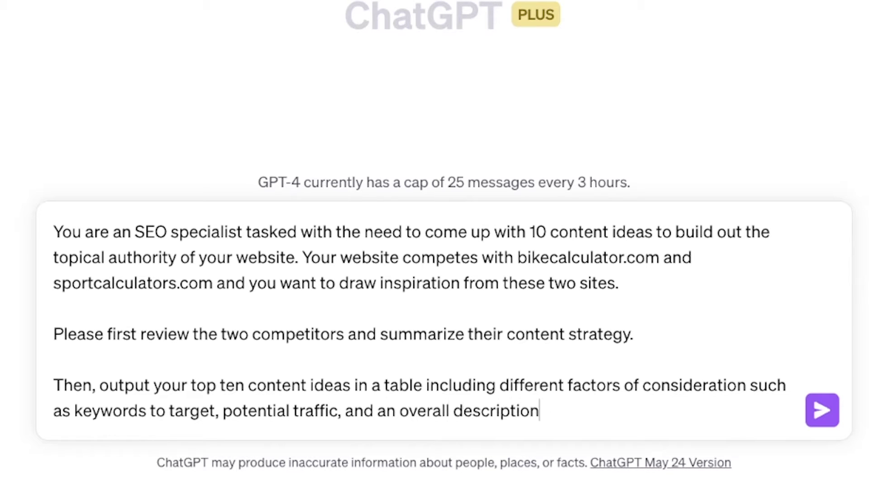
type(" of the content you'd plac")
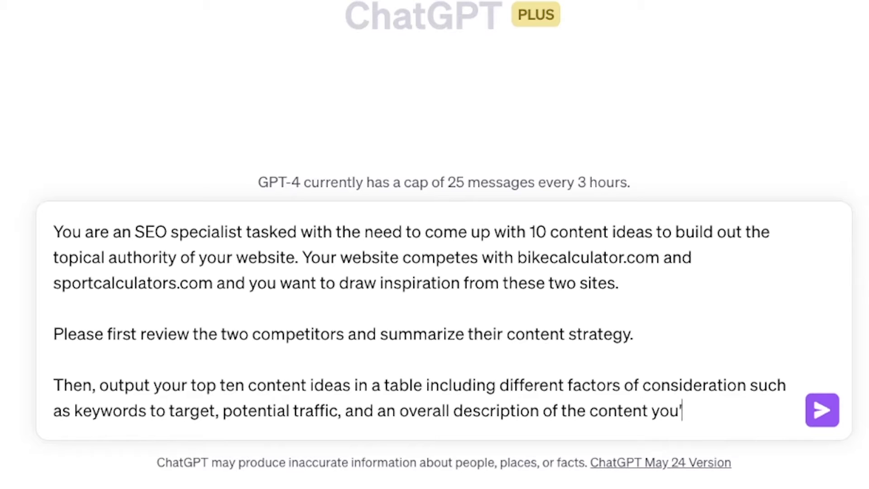
type("e on the page.")
key("Return")
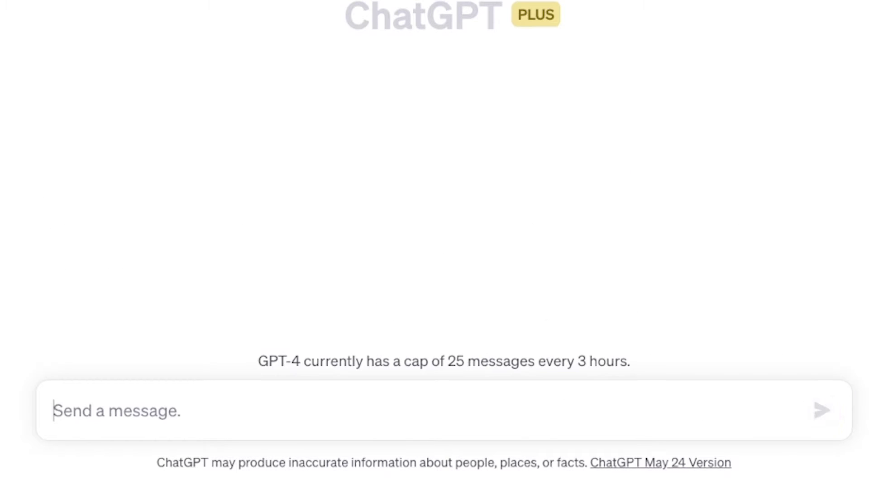
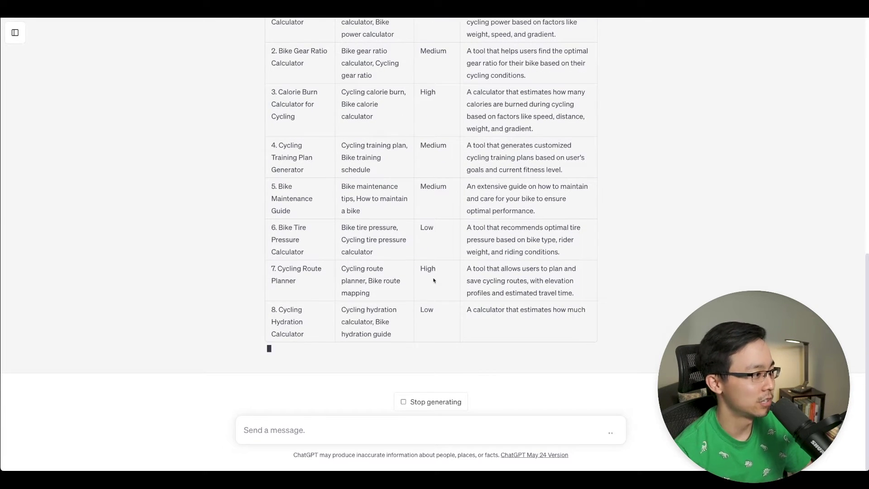
Begin a follow-up prompt: "Great! Thanks for those suggestions. Now please come up with specific long-form content ideas that could be"
scroll(576, 297, "up", 2)
scroll(500, 262, "down", 3)
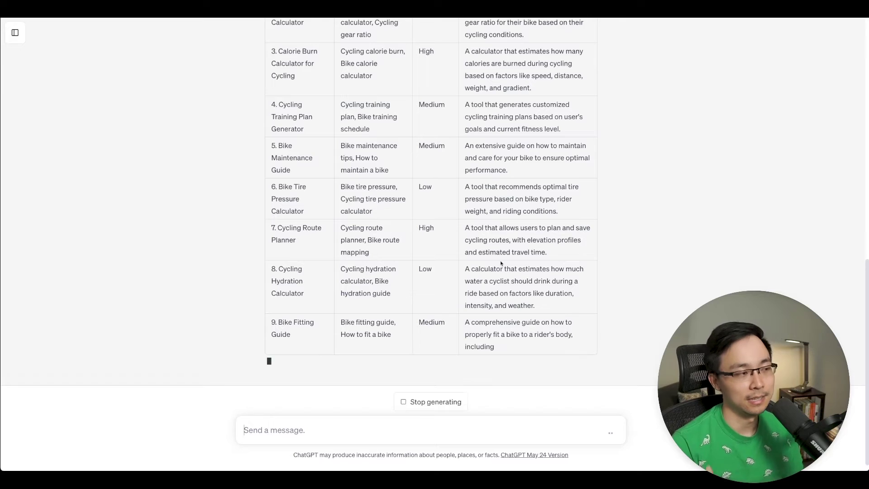
scroll(498, 233, "up", 5)
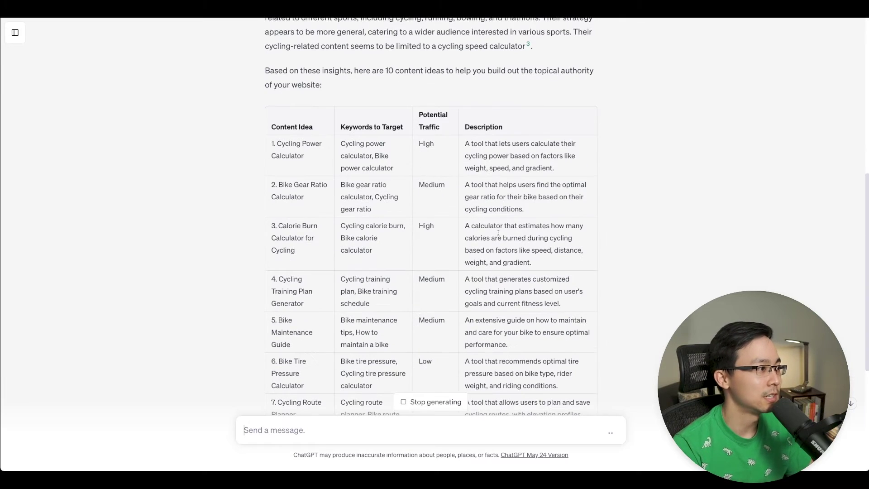
scroll(511, 172, "down", 6)
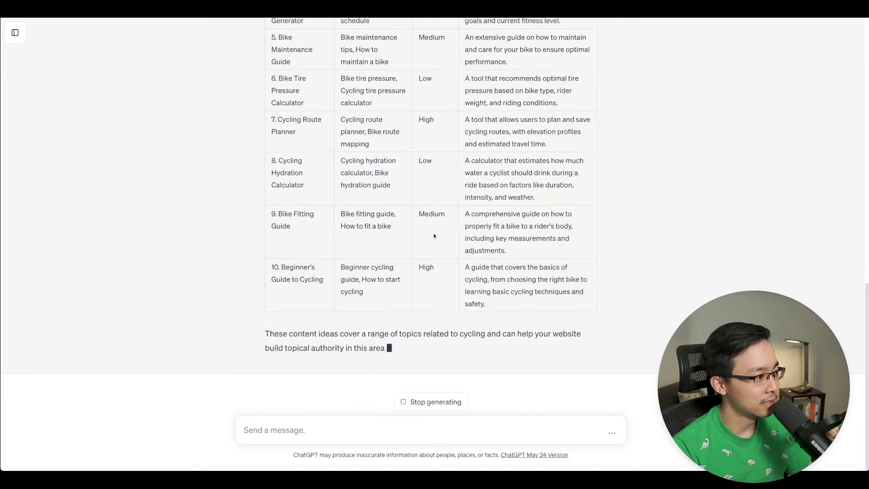
type("Great! Thanks for those")
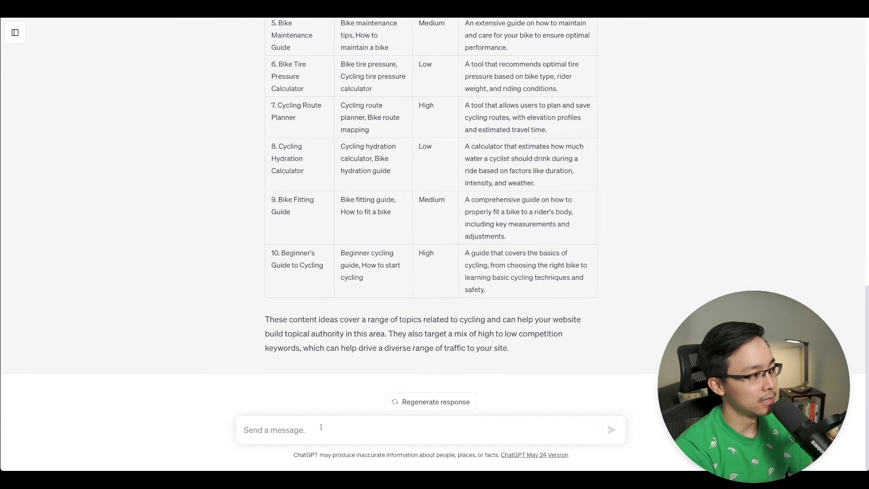
type(" suggestions. Now please com")
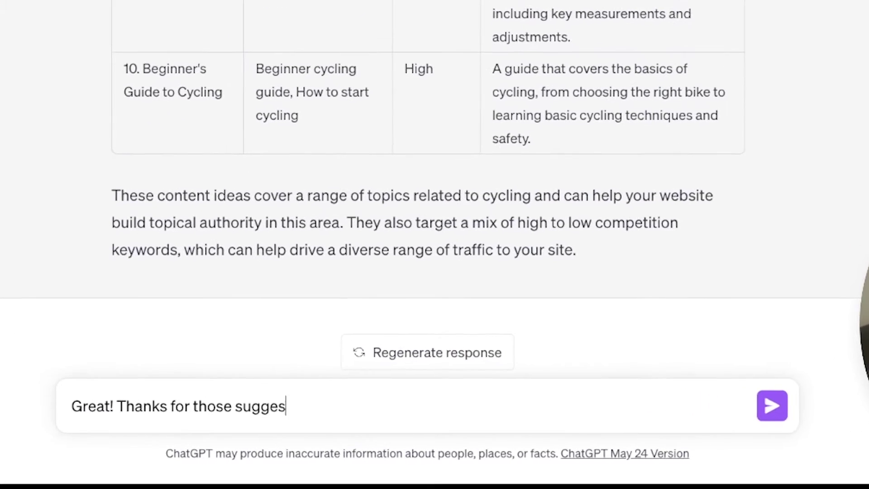
type("e up with specific long-")
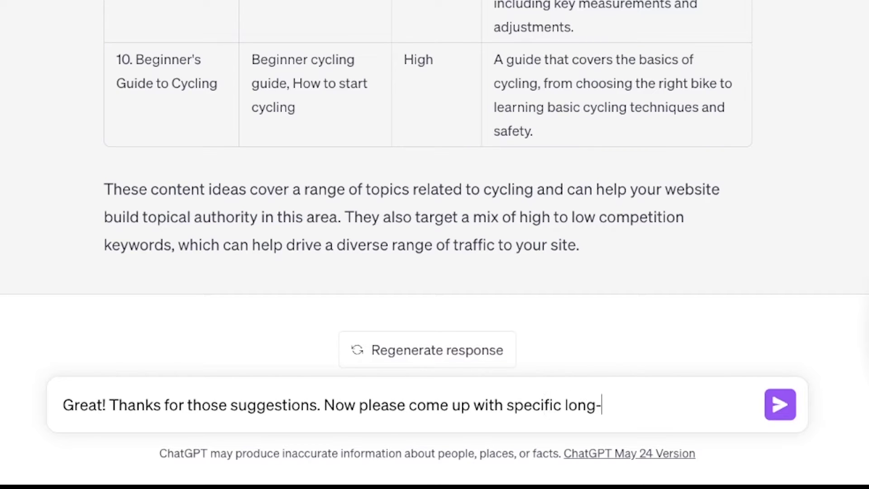
type("form content ideas that could be interes")
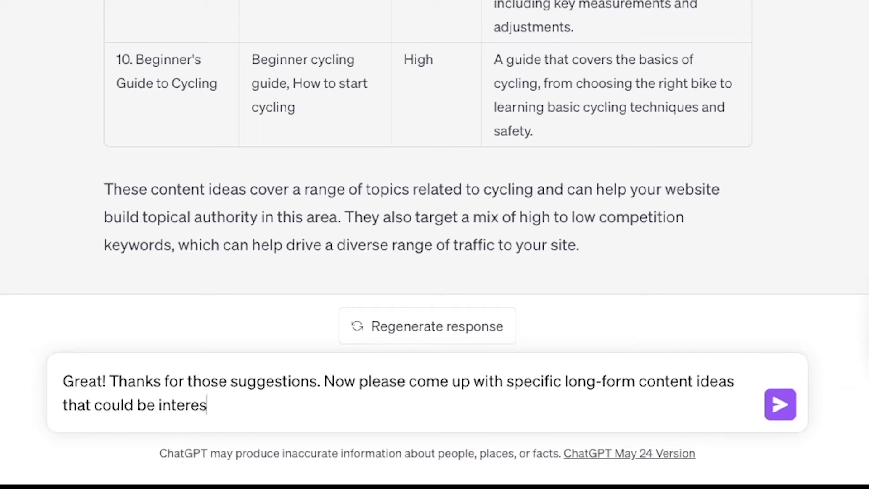
Finish the sentence with "interesting to interlink to each of these 10 earlier ideas." and send the prompt
type("ting to interlink to ")
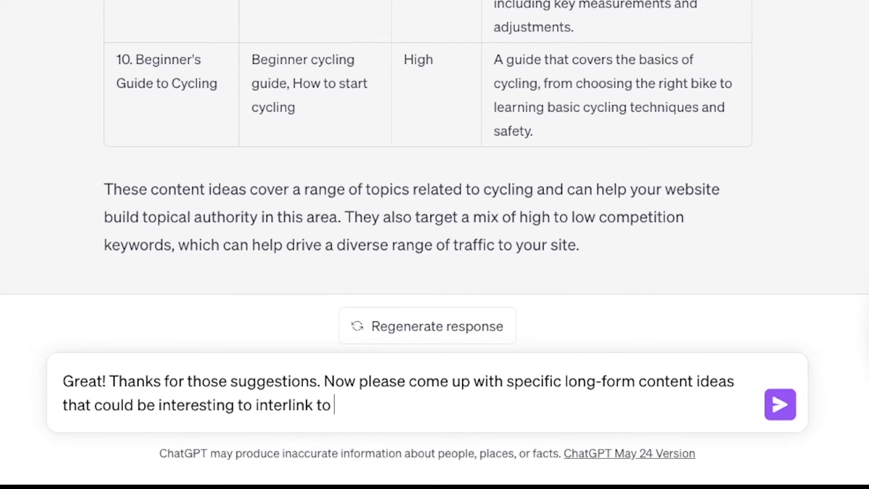
type("each of these id")
type(" earlier ideas.")
key("Return")
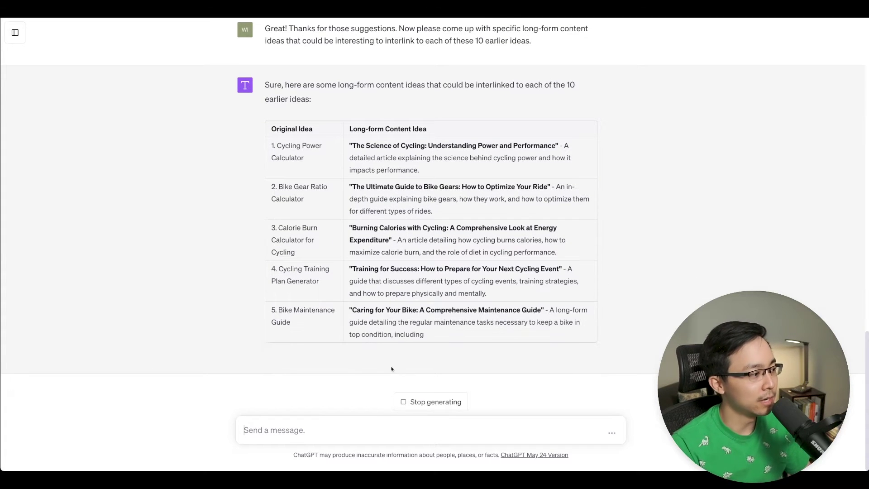
Start a new prompt: "Now act like an SEO specialist with decades of experience. Please output a list of long-tail keywords from your"
type("Now act like an SEO speic")
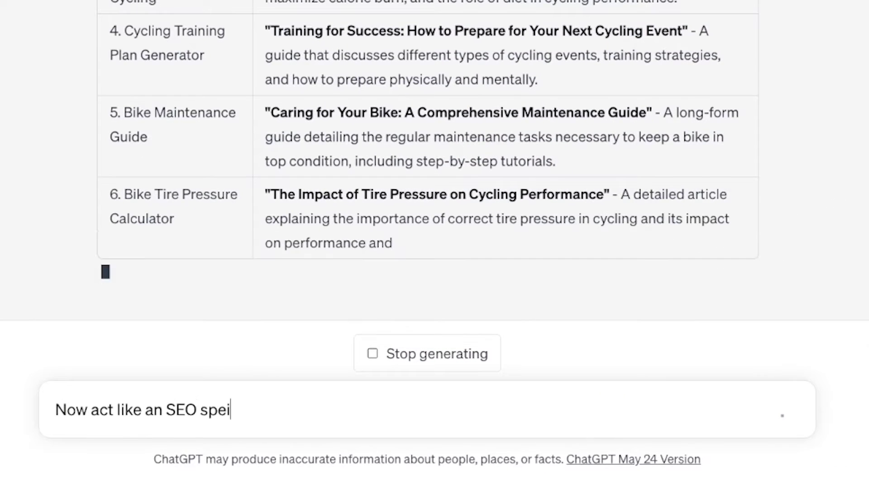
key("BackSpace")
key("BackSpace")
type("cialist with decades of experience. Please output ")
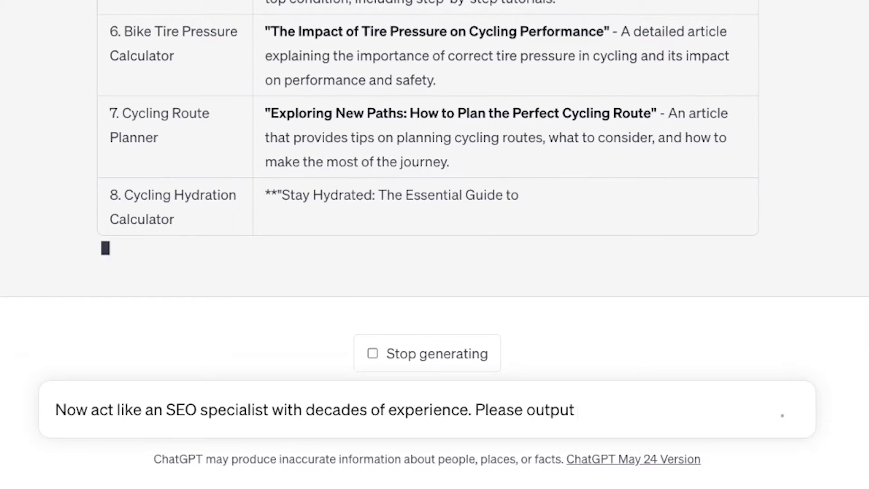
type("a list of lng")
key("BackSpace")
key("BackSpace")
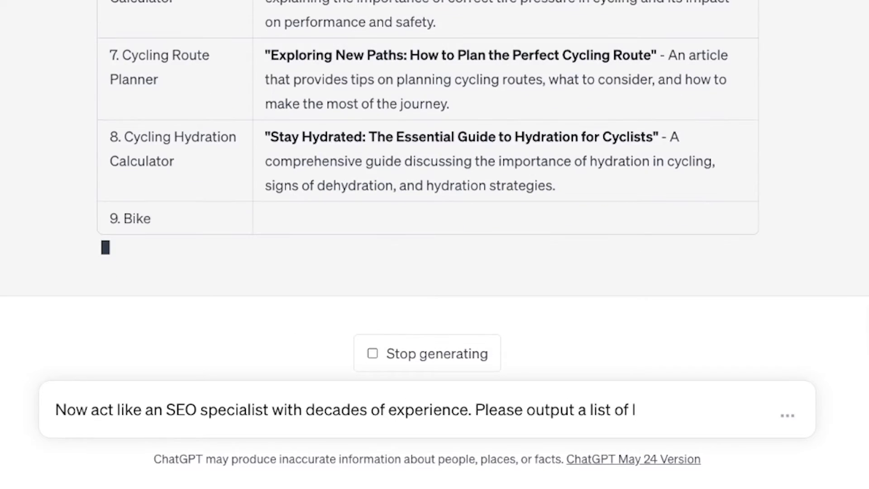
type("ong-tail keywords from your ")
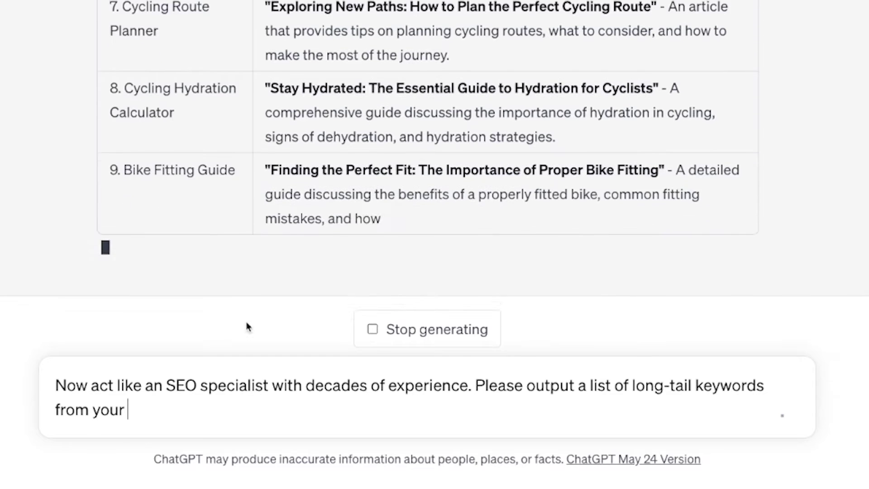
Finish the prompt with "long-from content ideas with estimates for the monthly traffic of each phrase." and send it
type("long-from")
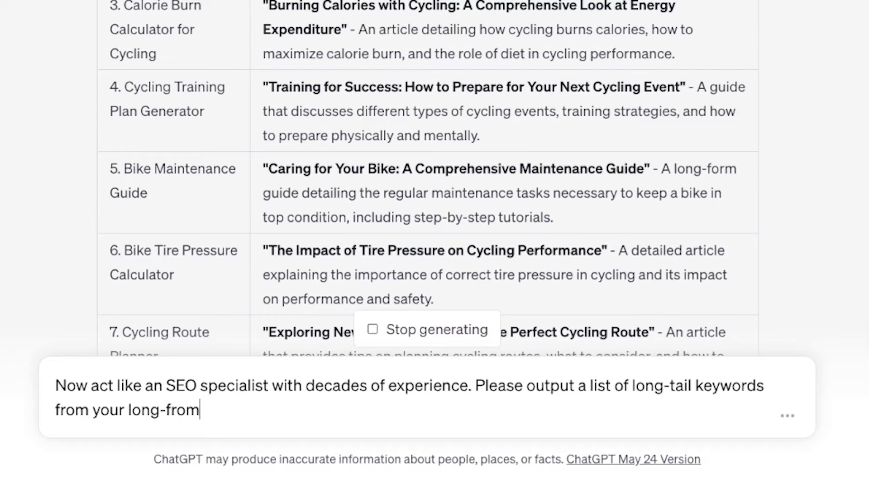
type(" content ideas with estimates for ")
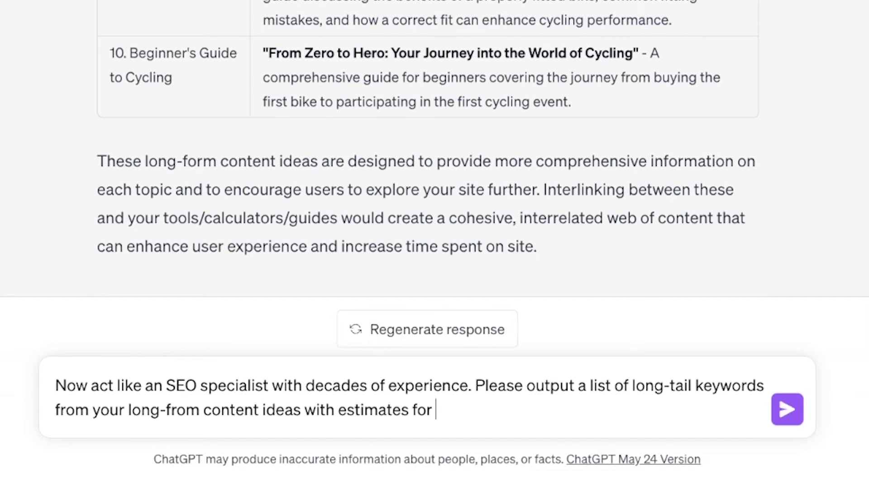
type("the monthly tra")
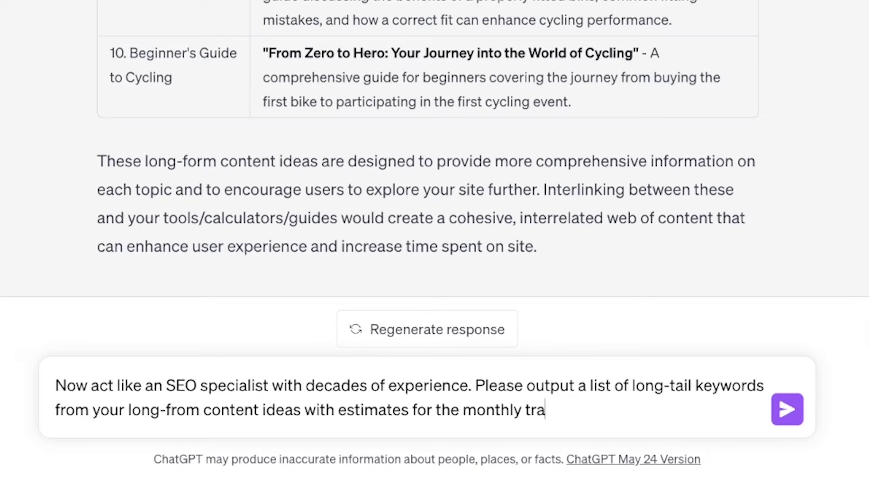
type("ffic of v")
type("ach phrase.")
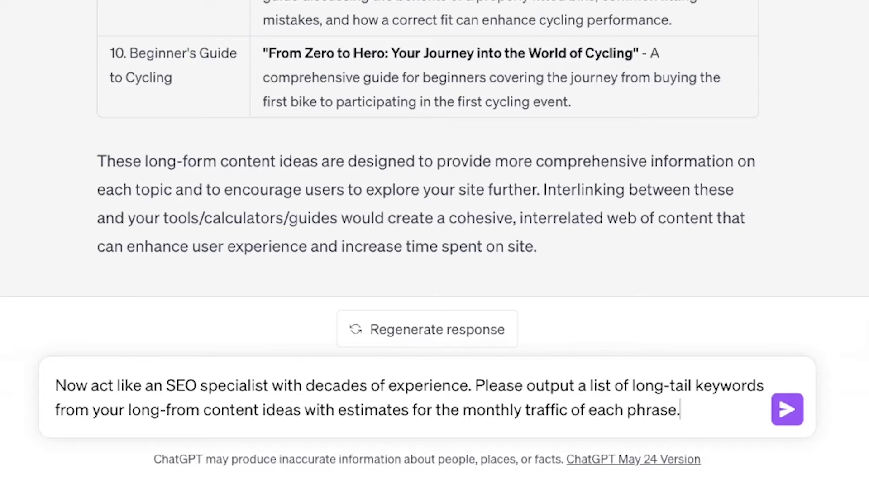
key("Return")
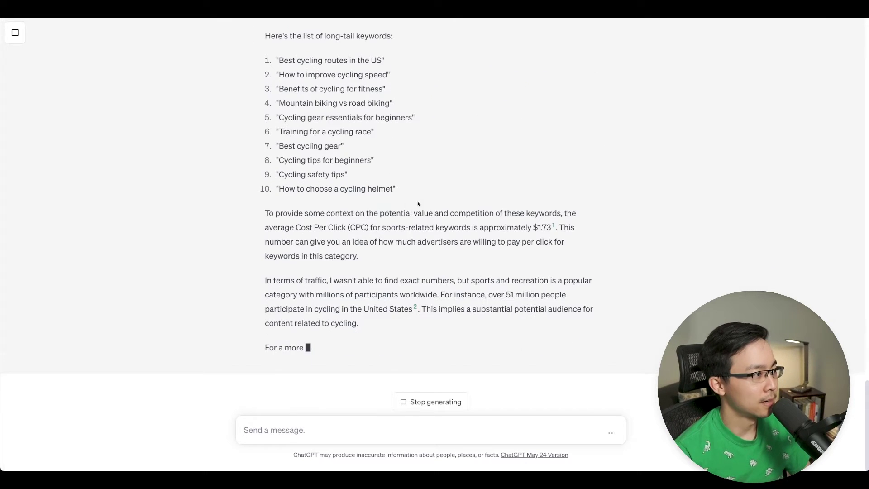
Copy the first long-form content idea, "The Science of Cycling: Understanding Power and Performance", together with its description
scroll(416, 192, "up", 20)
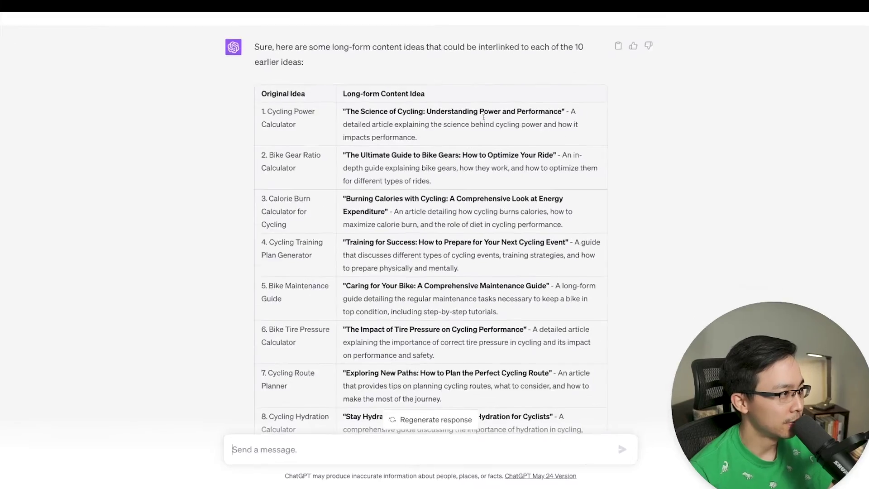
left_click_drag(417, 137, 343, 113)
key("ctrl+c")
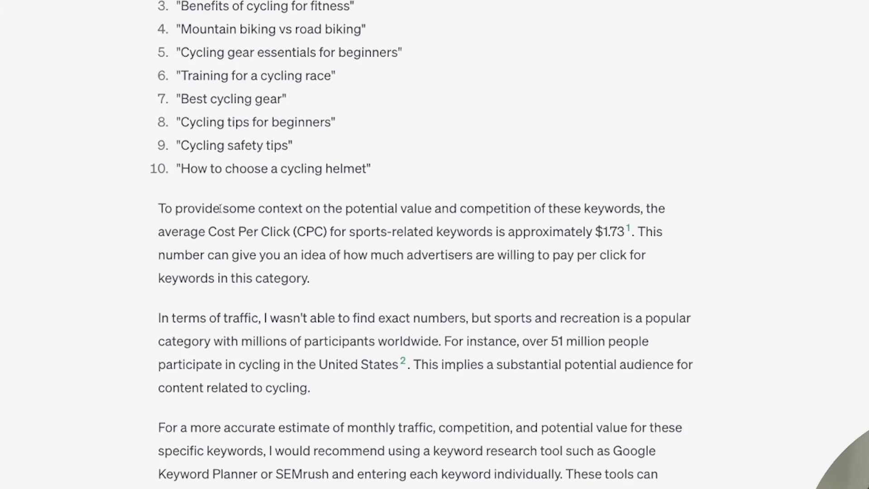
Begin another prompt with "Let's look at this idea:" followed by the copied content idea and a blank line
scroll(324, 250, "up", 10)
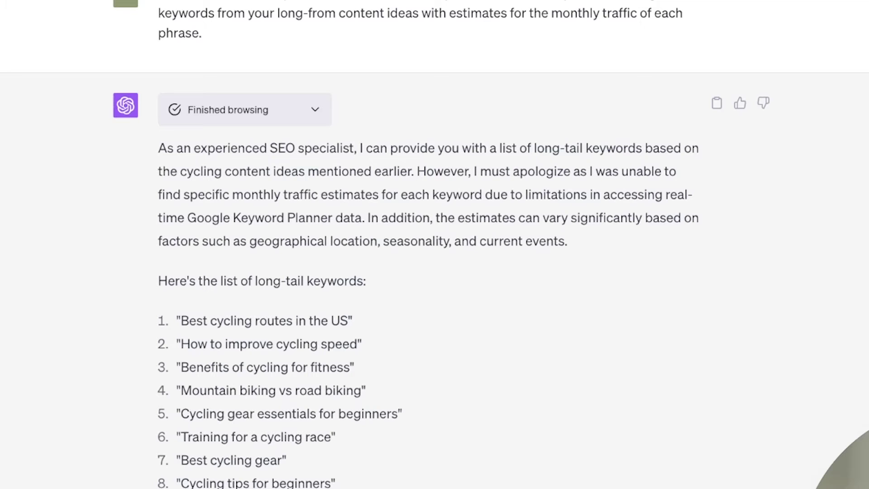
scroll(434, 244, "down", 8)
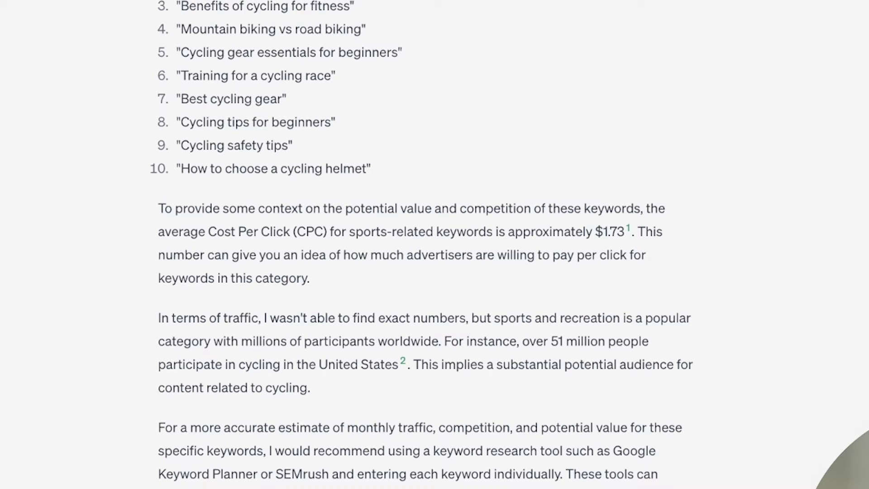
type("idea")
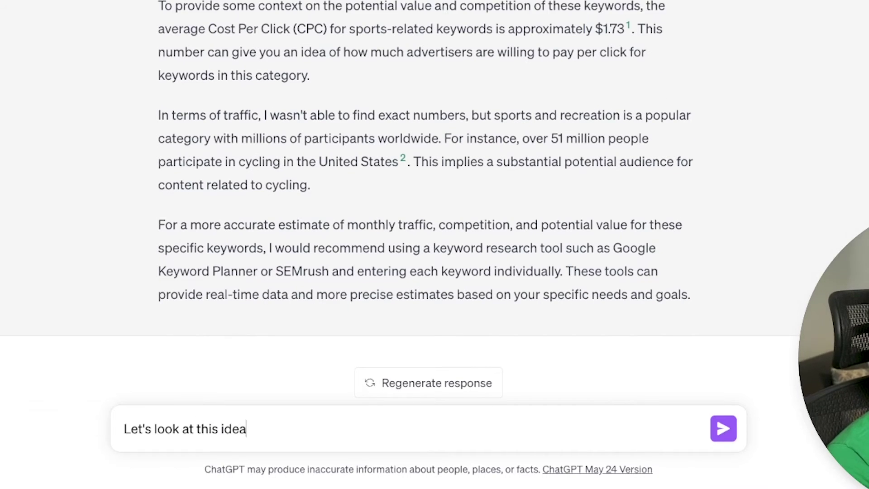
type(":")
key("ctrl+v")
key("shift+Return")
key("shift+Return")
Add the question "What would be some potential long-tail keyword phrases to explore to generate organic traffic?" and send the prompt
type("What would be some potential long-tail keyword phrases ")
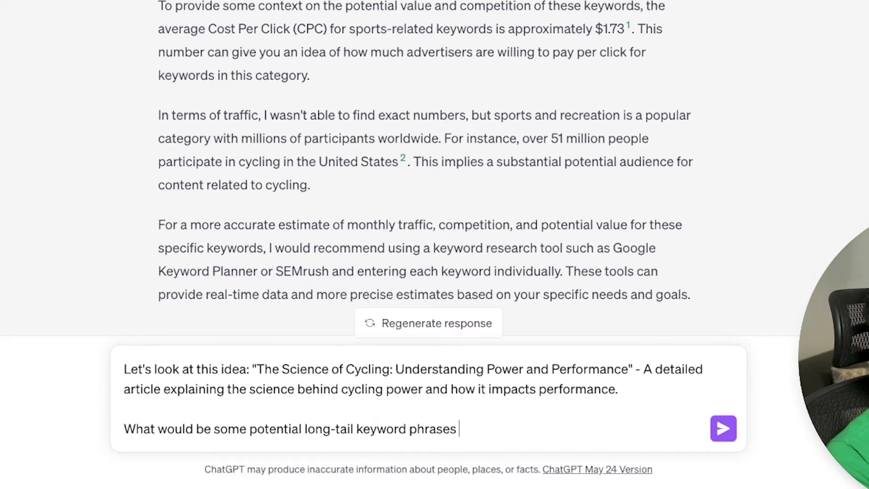
type("to explore to generate ")
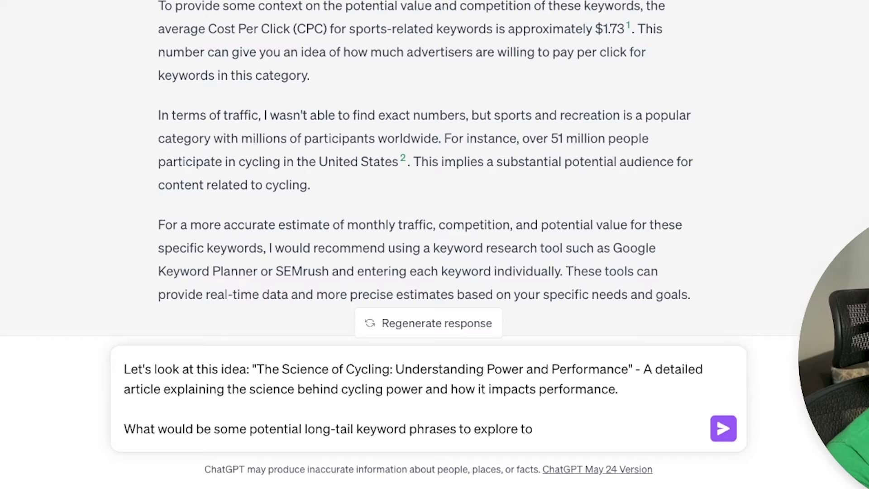
type("organic traffic?")
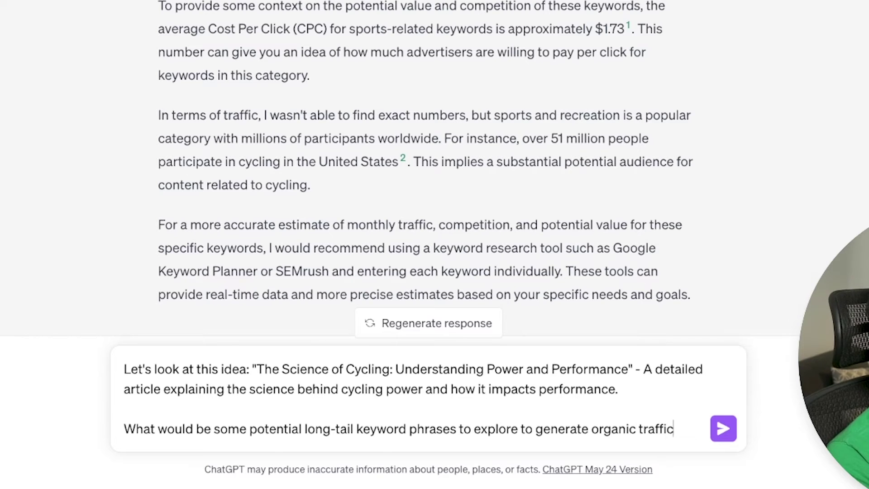
key("Return")
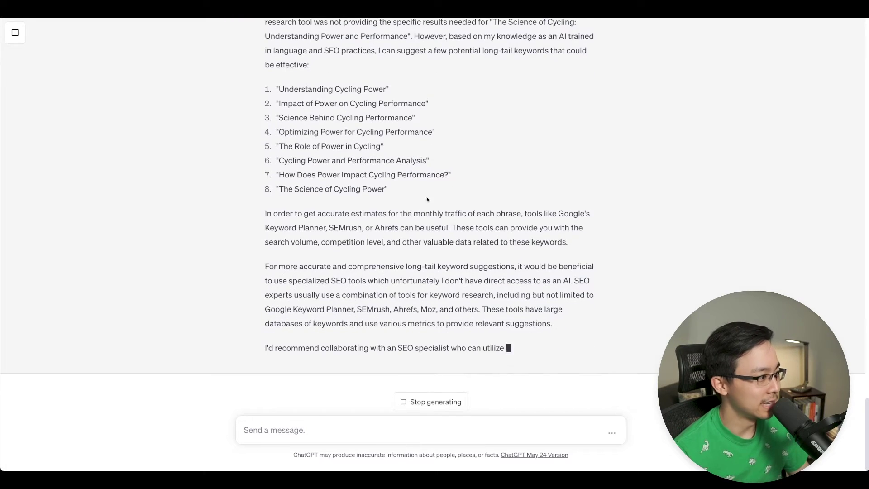
Switch to Semrush, look up cycling power and cycling performance in Keyword Overview, and open the "cycling power" results in Keyword Magic Tool
left_click_drag(418, 185, 334, 61)
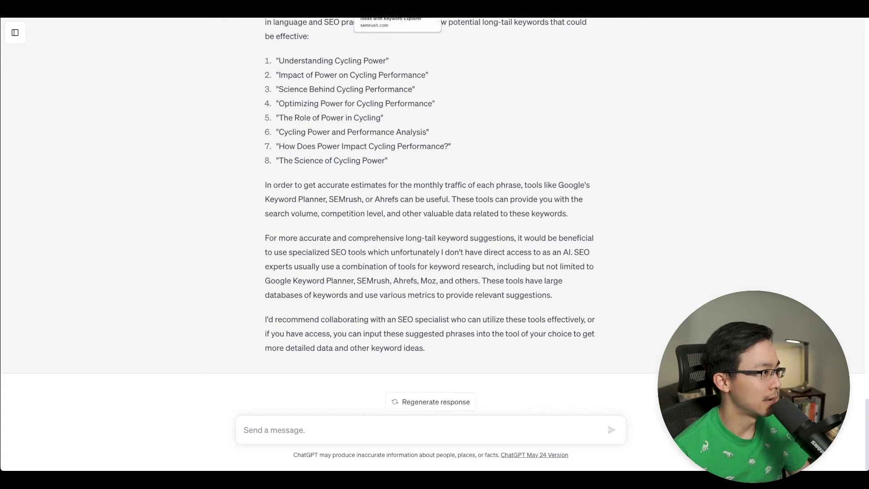
left_click(385, 9)
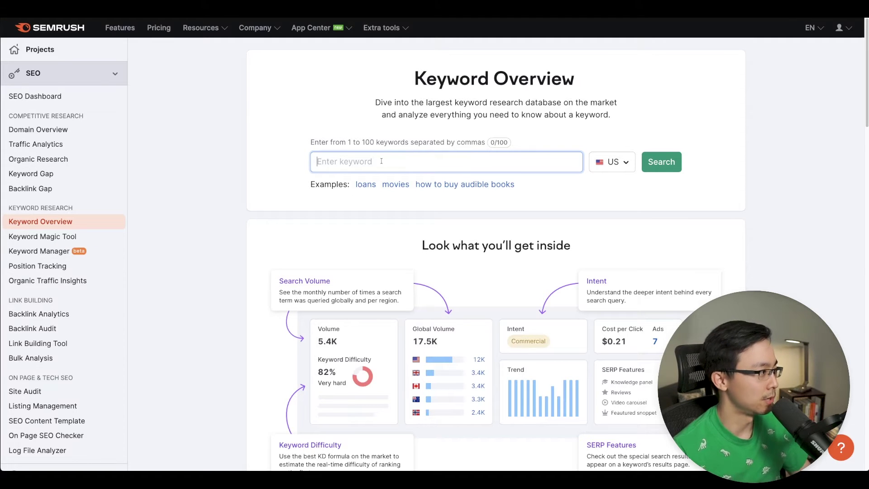
type("cycling perf")
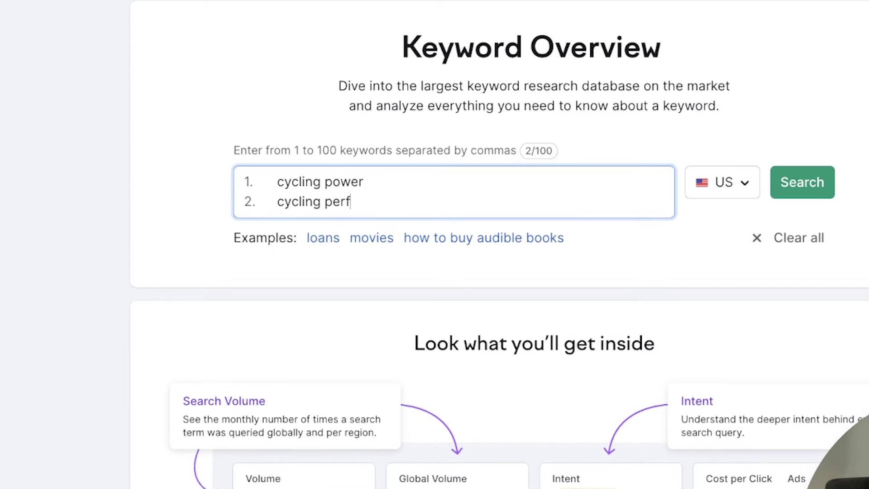
type("e")
key("Return")
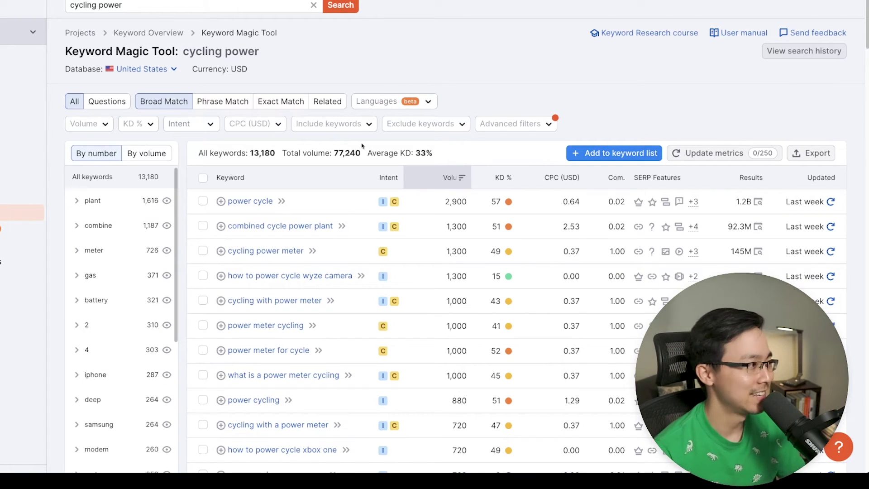
Filter the "cycling power" keywords to a maximum keyword difficulty of 40%
scroll(178, 90, "down", 1)
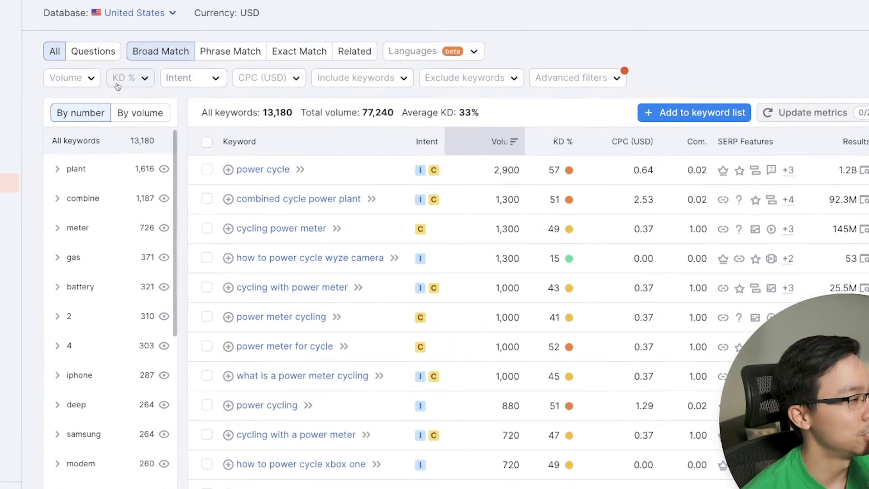
left_click(136, 91)
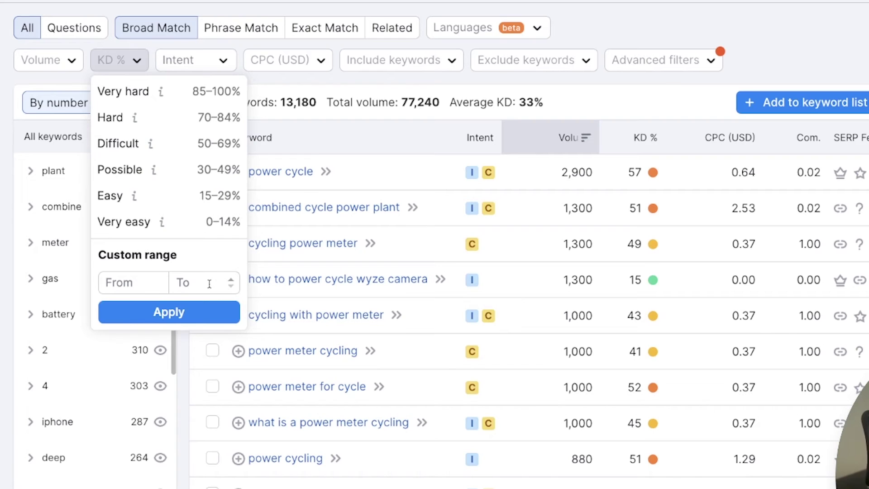
type("40")
left_click(213, 312)
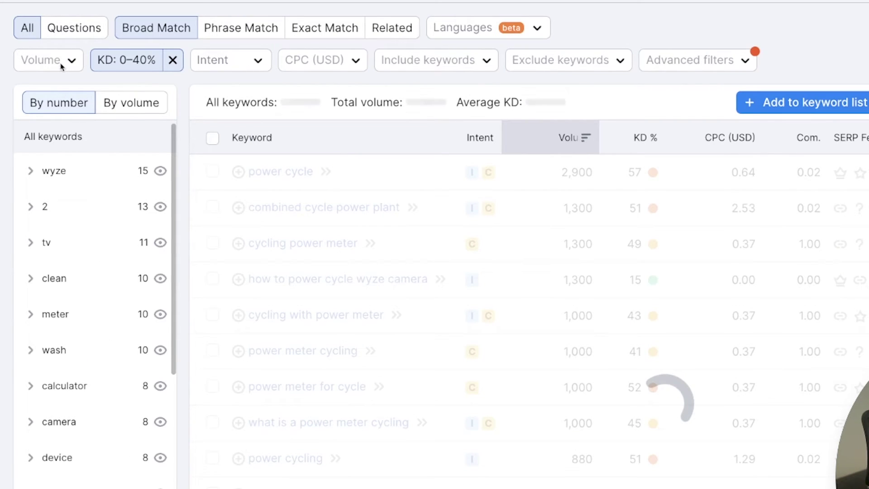
Filter the "cycling power" keywords to a minimum search volume of 100 and apply an advanced filter on word count
left_click(61, 67)
left_click(54, 64)
left_click(54, 63)
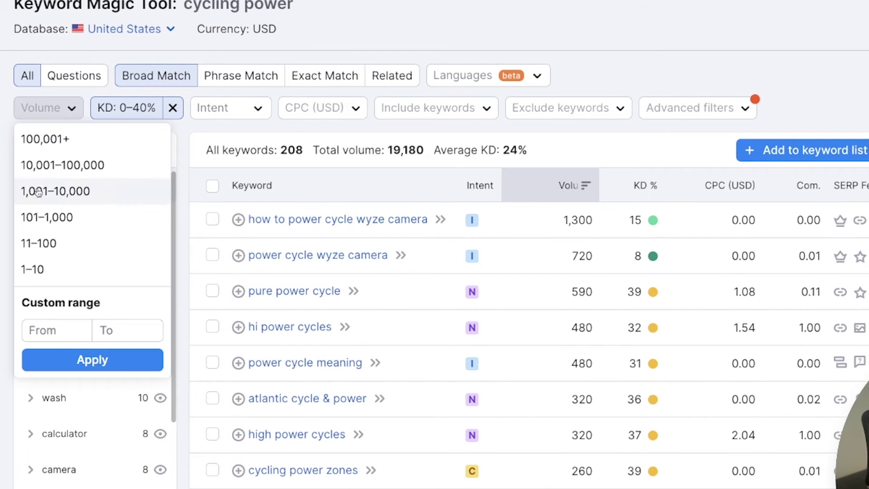
left_click(54, 331)
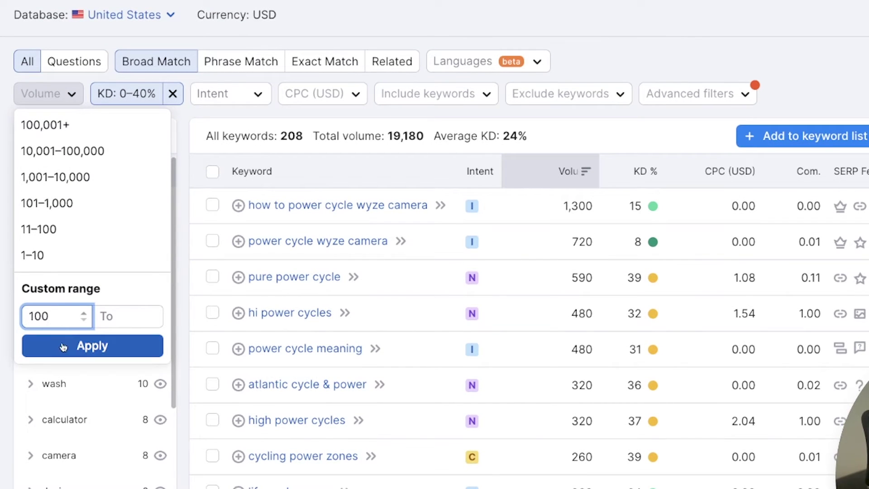
left_click(92, 345)
left_click(692, 93)
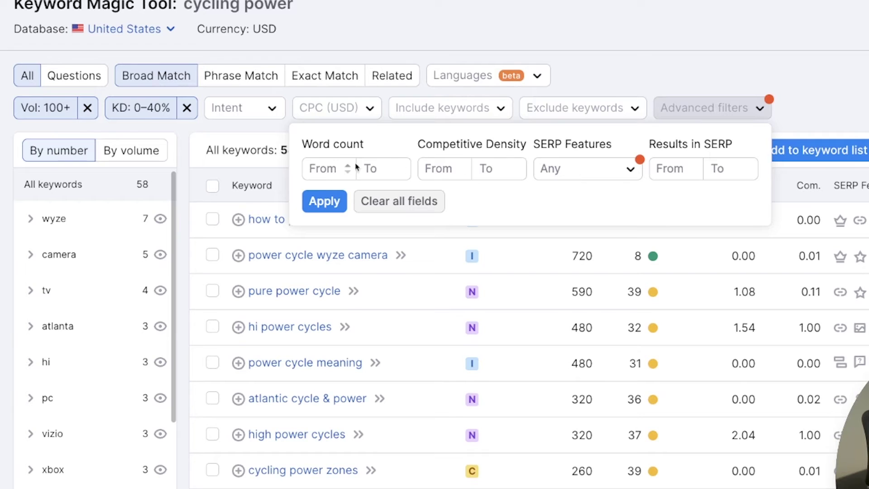
left_click(325, 202)
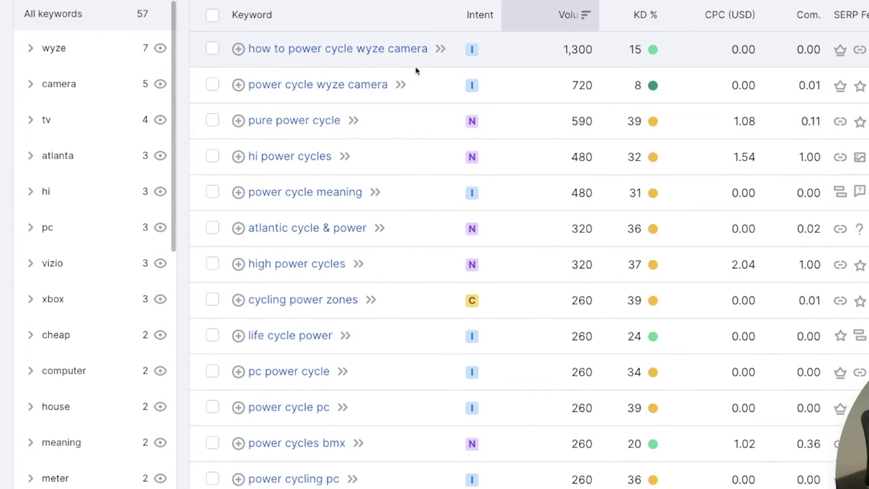
Review the filtered "cycling power" keywords and their keyword groups for usable long-tail phrases
scroll(634, 113, "down", 10)
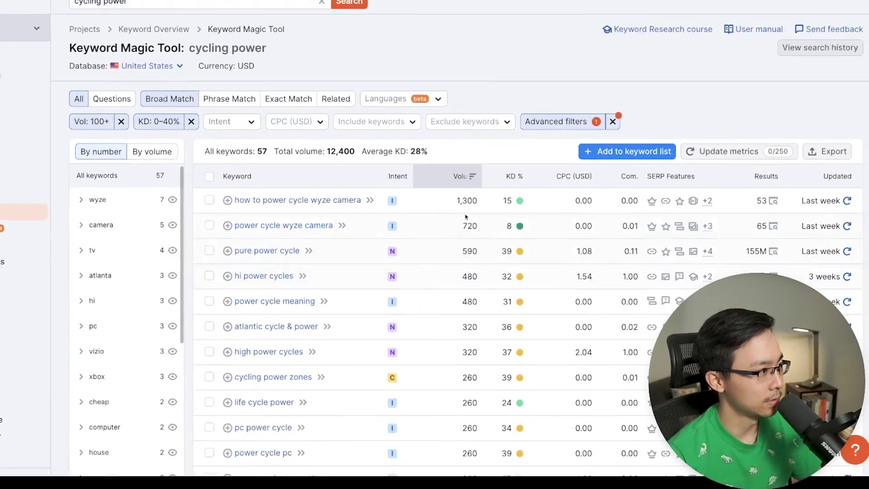
scroll(453, 227, "down", 10)
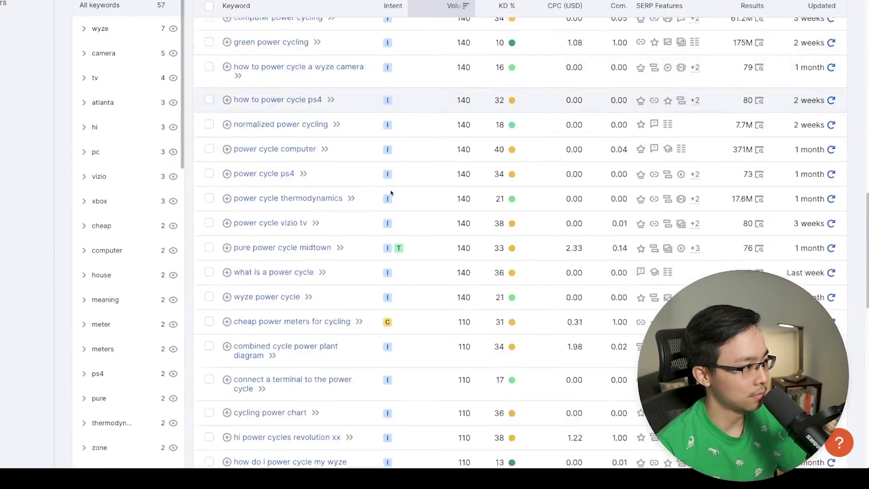
scroll(391, 191, "down", 3)
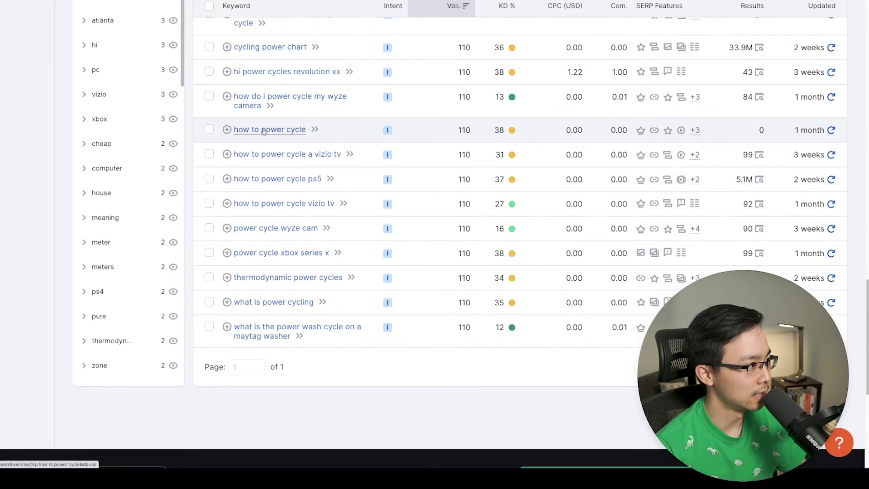
scroll(305, 335, "up", 4)
scroll(308, 316, "up", 15)
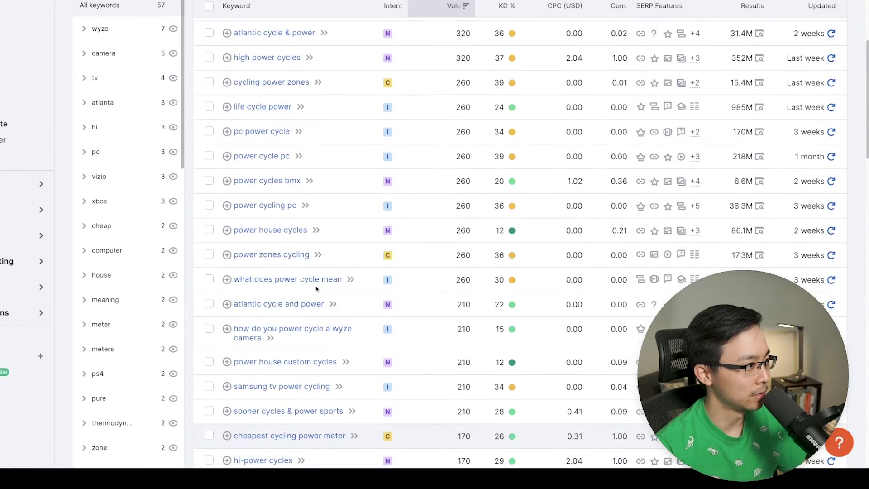
scroll(290, 185, "up", 3)
scroll(119, 261, "down", 4)
scroll(120, 258, "down", 6)
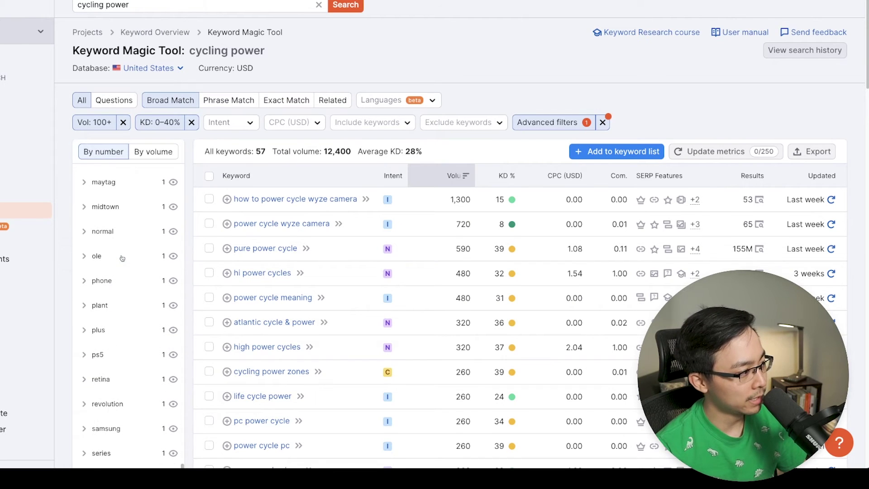
scroll(413, 228, "down", 1)
scroll(344, 135, "up", 2)
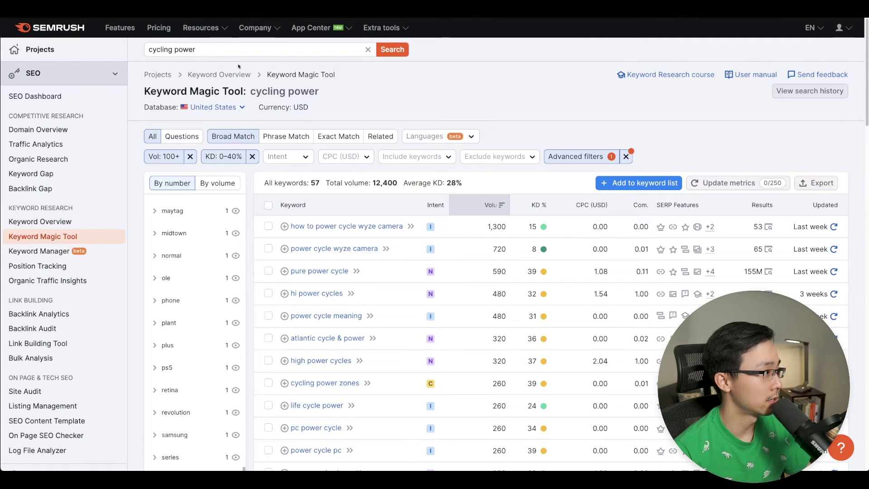
Look up "cycling performance" in Keyword Magic Tool with the same filters and review the keyword list
type("ormance")
key("Return")
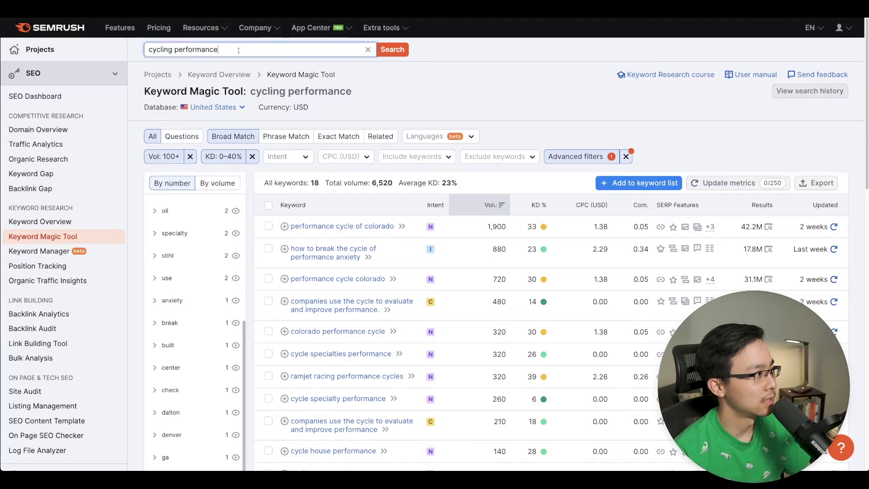
scroll(289, 226, "down", 5)
scroll(224, 260, "down", 2)
scroll(225, 260, "up", 6)
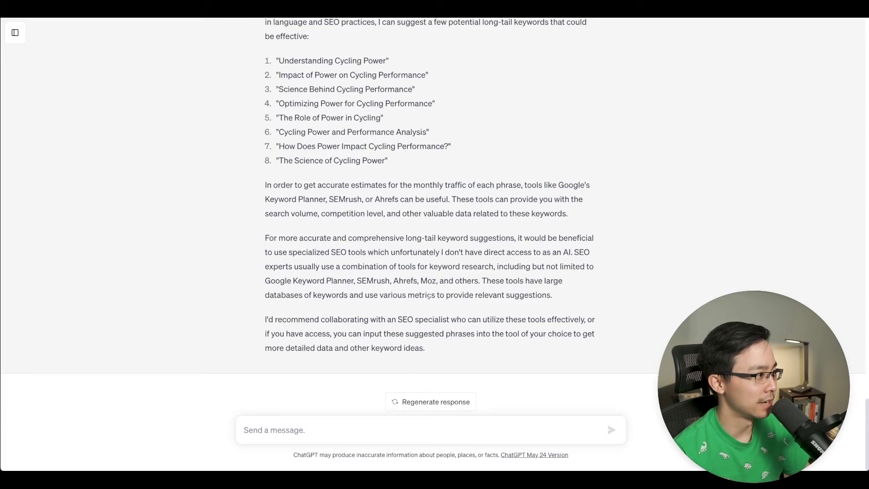
Take the bike gears topic from ChatGPT's content ideas and look up "Bike Gears guide" and "Bike Gears" in Semrush's Keyword Magic Tool
scroll(452, 355, "up", 20)
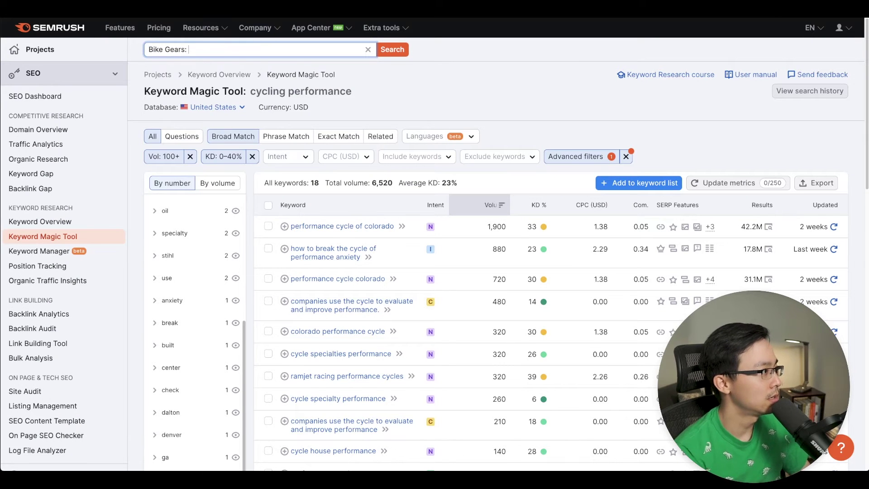
key("BackSpace")
key("BackSpace")
type("guide")
key("Return")
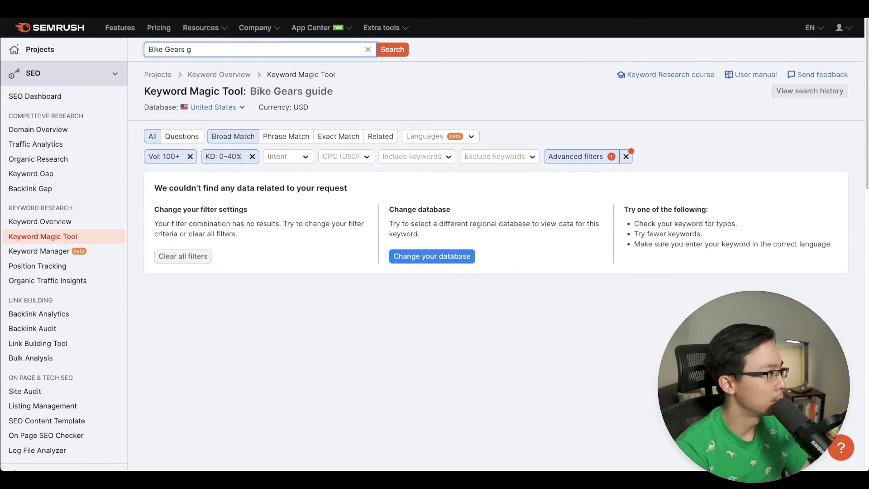
key("Return")
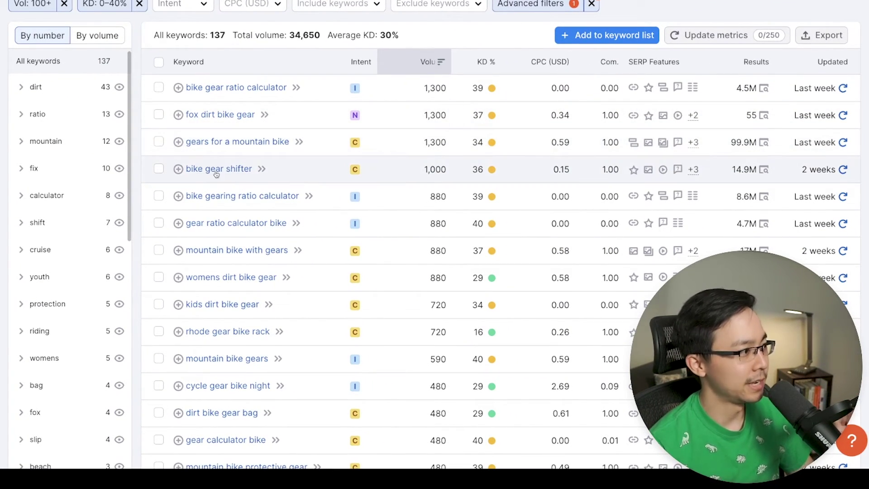
Review the "Bike Gears" keywords and filter them to Informational intent
scroll(294, 213, "down", 5)
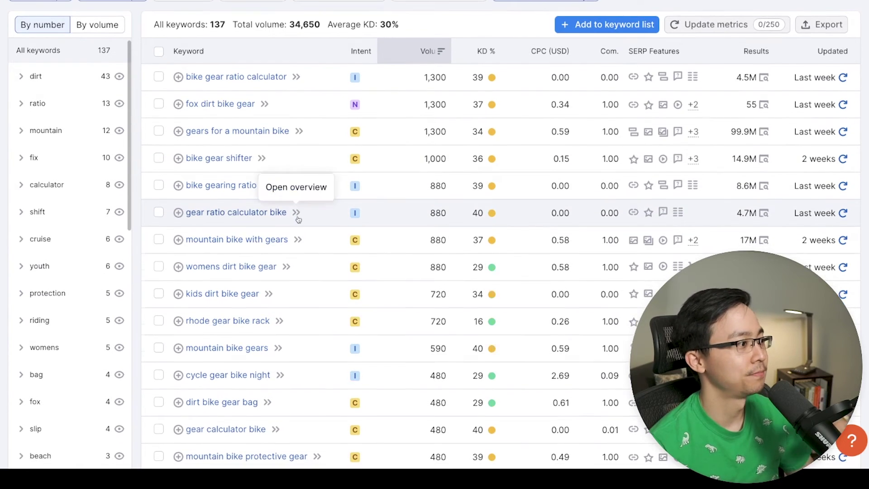
scroll(296, 221, "down", 4)
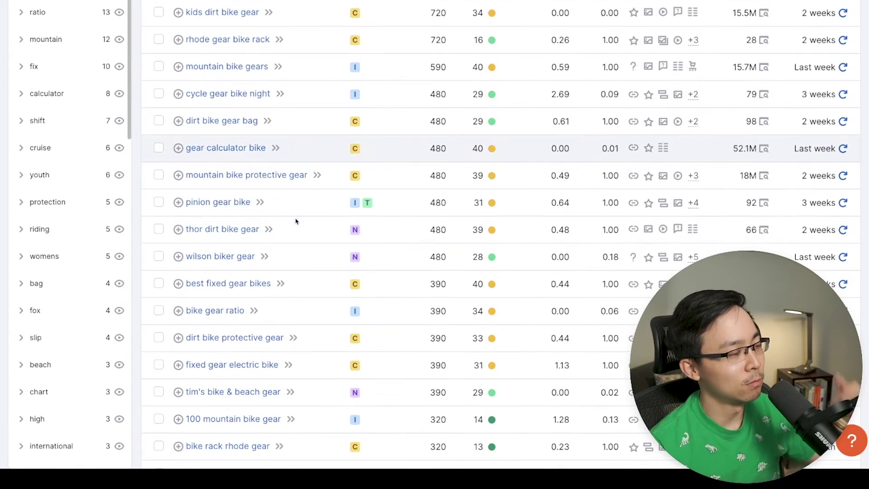
scroll(339, 253, "down", 9)
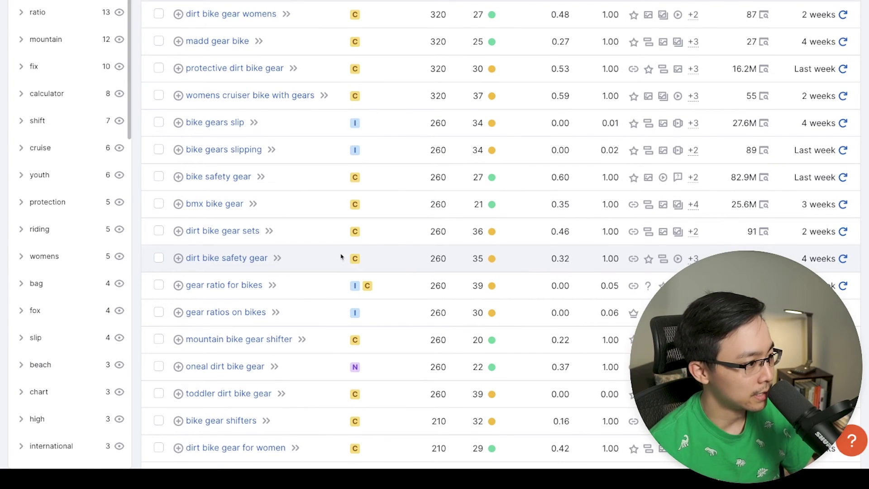
scroll(341, 257, "up", 15)
left_click(183, 88)
left_click(163, 112)
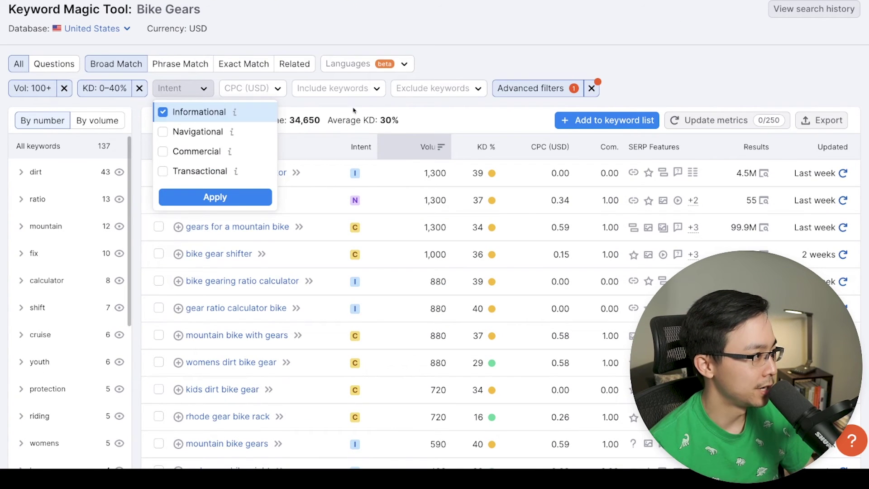
left_click(234, 191)
Export all of the filtered "Bike Gears" keywords and copy the full data table from the exported spreadsheet in Excel
scroll(312, 128, "down", 2)
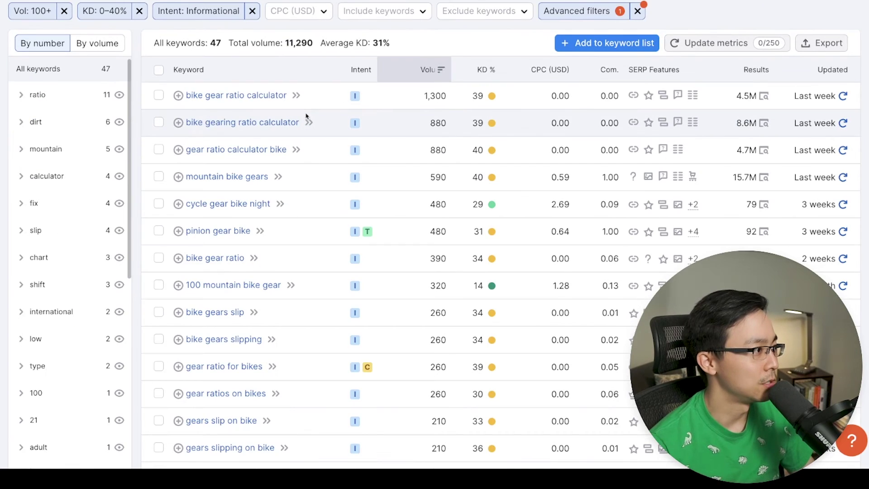
scroll(311, 126, "down", 7)
scroll(311, 126, "up", 9)
left_click(822, 120)
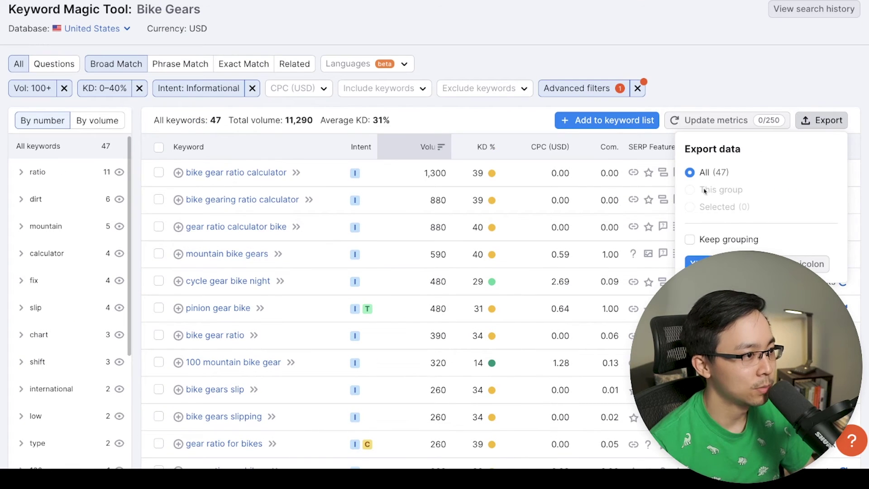
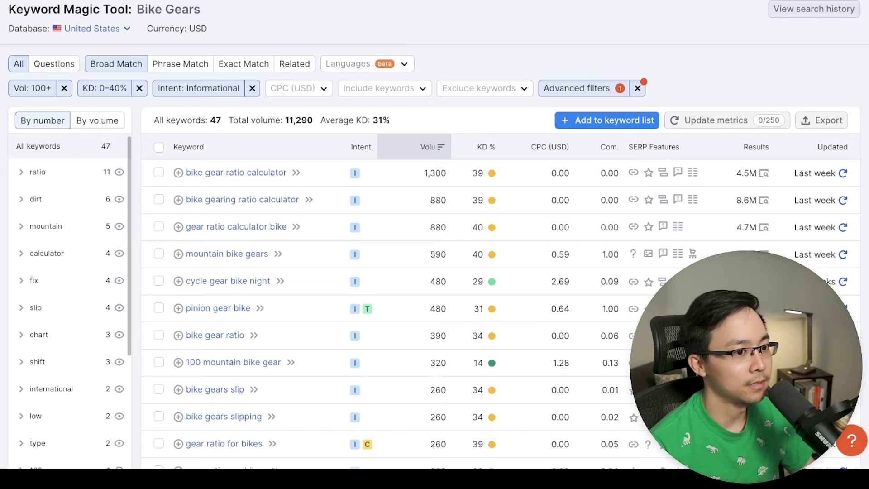
key("ctrl+super+f")
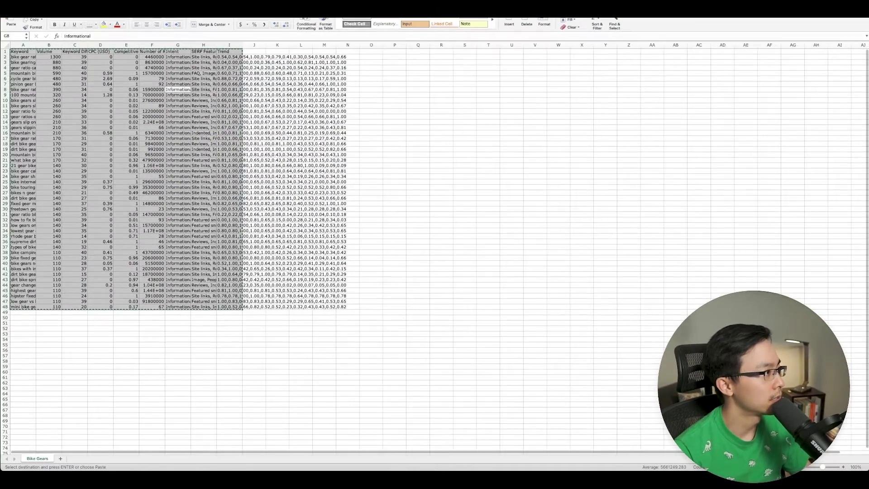
key("super+q")
Switch to ChatGPT, begin a prompt with "You are a data analyst and SEO specialist. You're given this dataset from" Semrush, and paste the keyword data
left_click(434, 176)
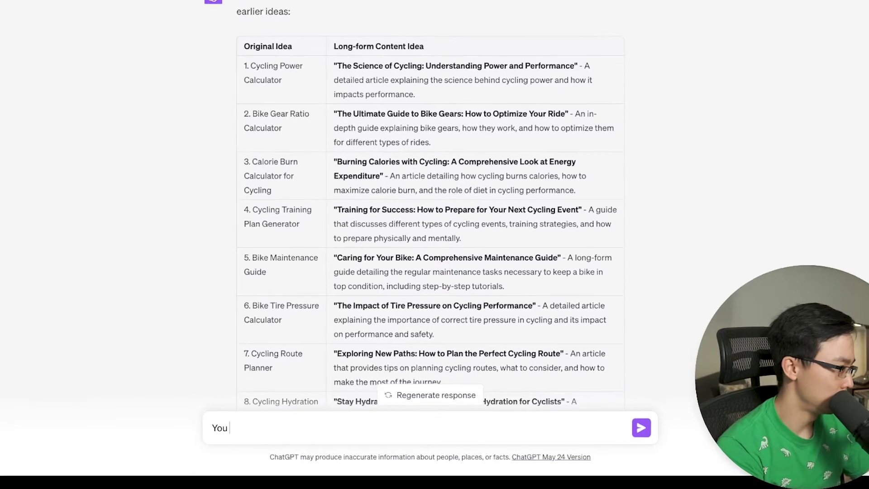
type("are ")
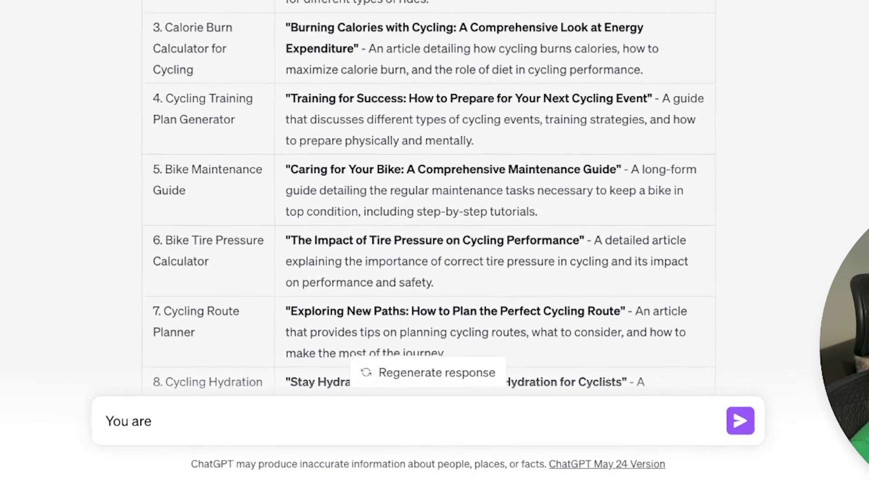
type("a data analyst and SE")
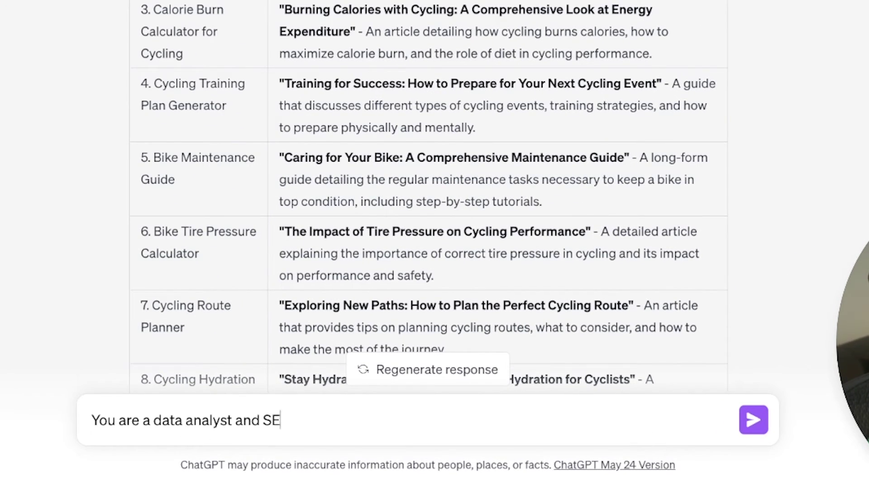
type("O specialist. You're give")
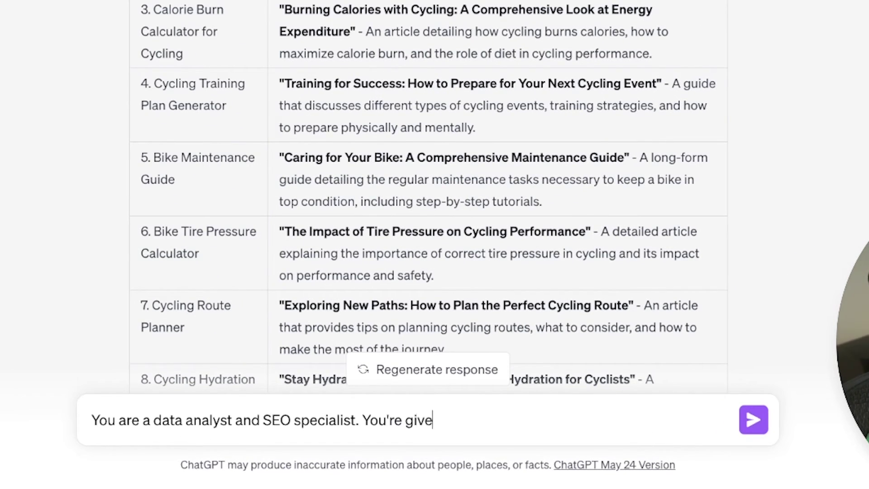
type("n this dataset from SERH")
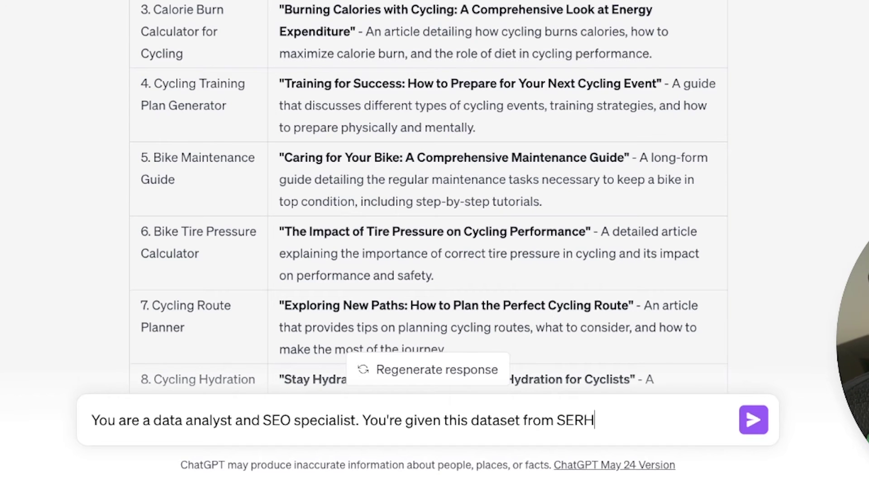
key("ctrl+v")
Below the data, request 10 long-form content ideas that are interesting based off of considerations for keyword difficulty, volume and number of results
type("Please come up")
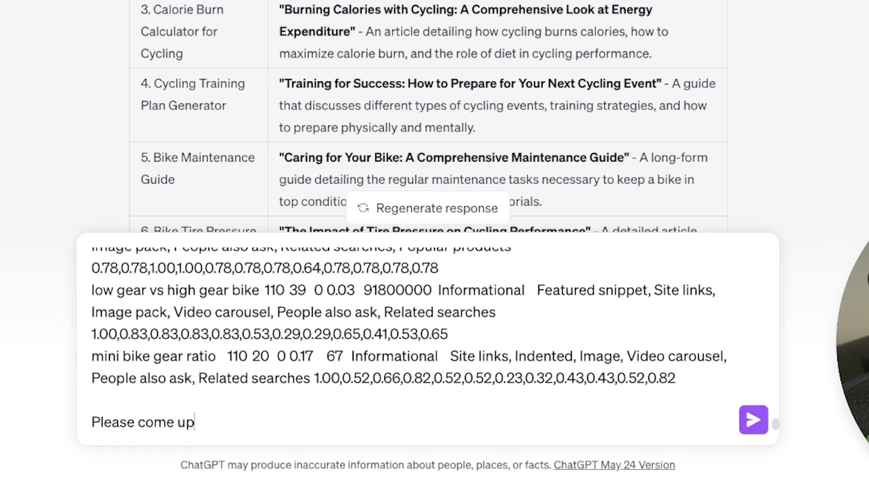
type(" with 10 long-form")
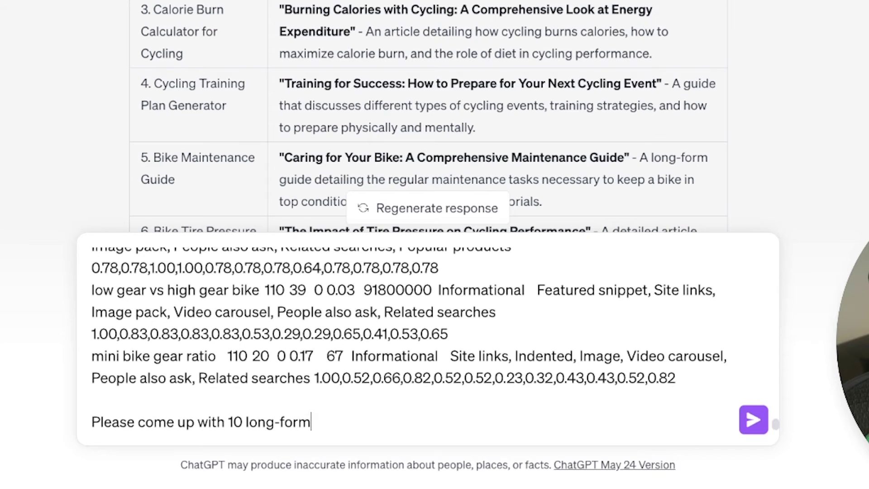
type(" content ideas that are in")
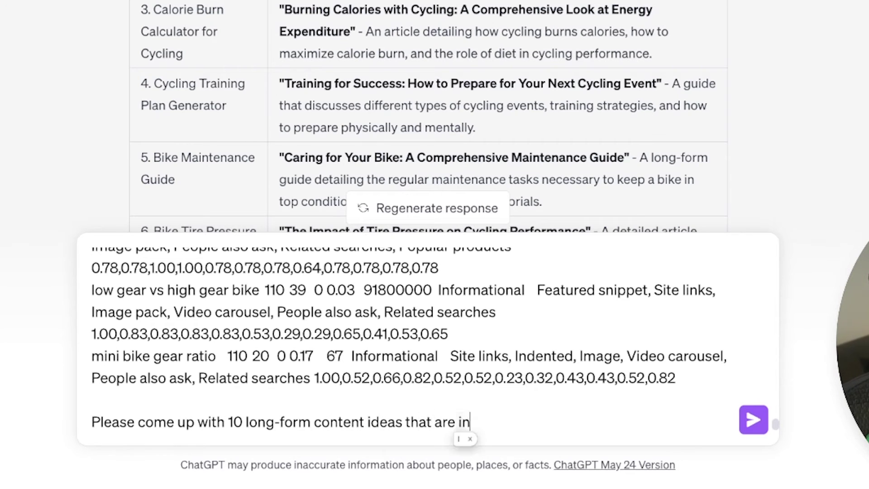
type("teresting based off of ")
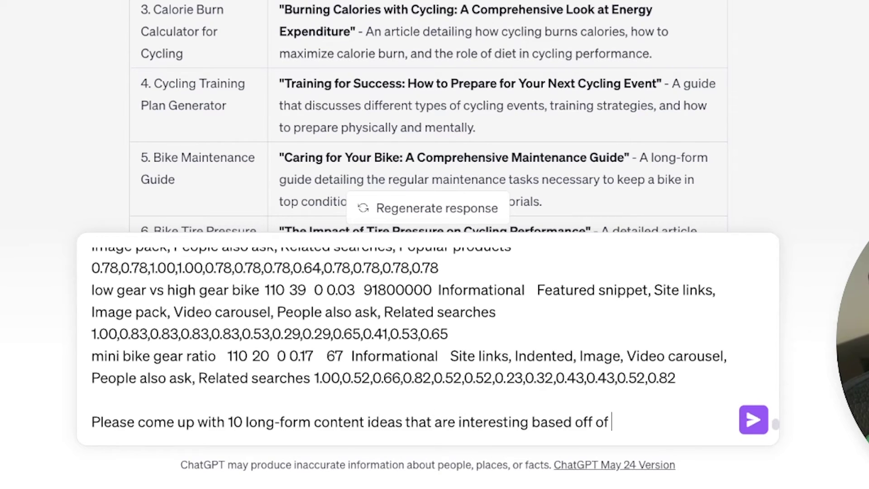
type("considreation")
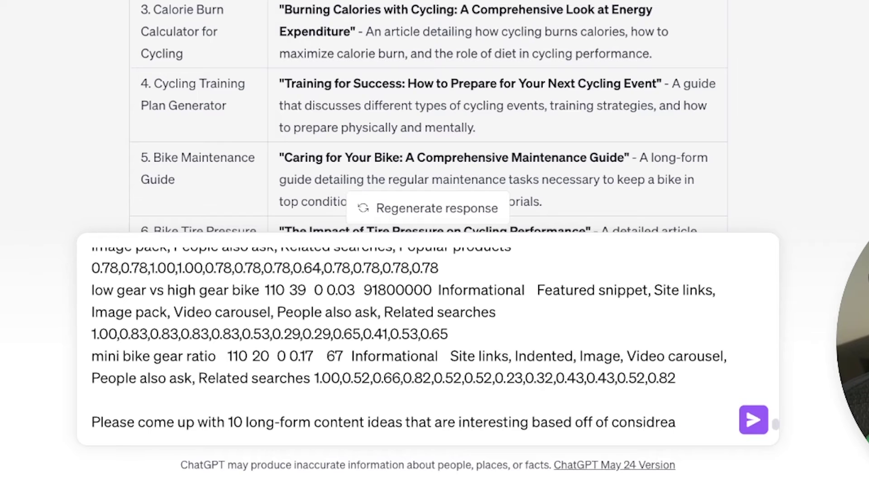
key("BackSpace")
key("BackSpace")
key("BackSpace")
type("erations for keyword difficulty, voluem a")
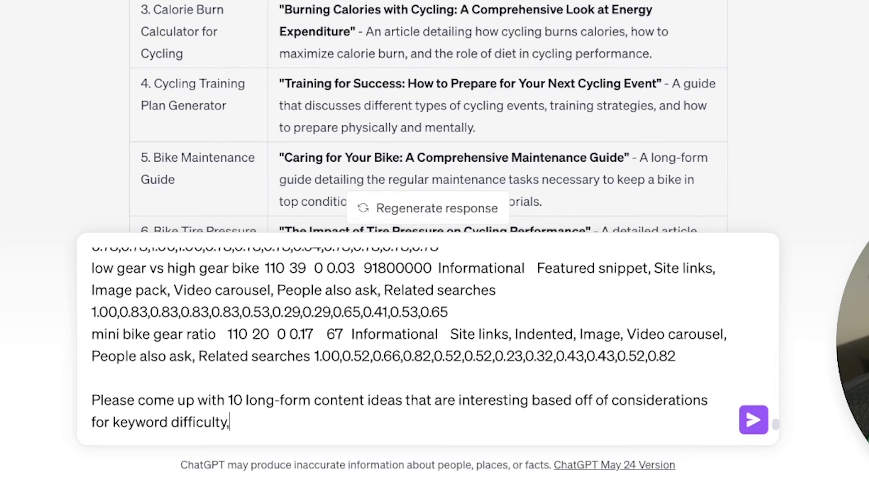
key("BackSpace")
key("BackSpace")
key("BackSpace")
key("BackSpace")
type("me and number o")
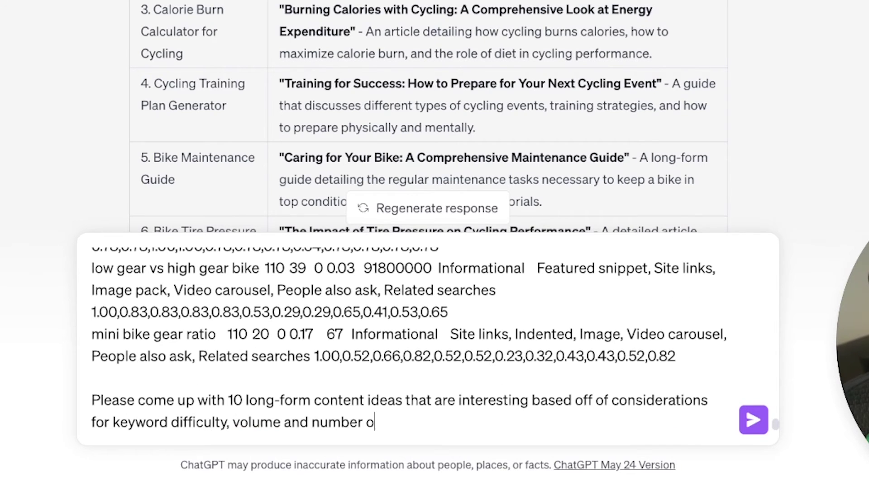
Complete the prompt with "Output your ideas in the form of a table." and send it
type("f results. Output ")
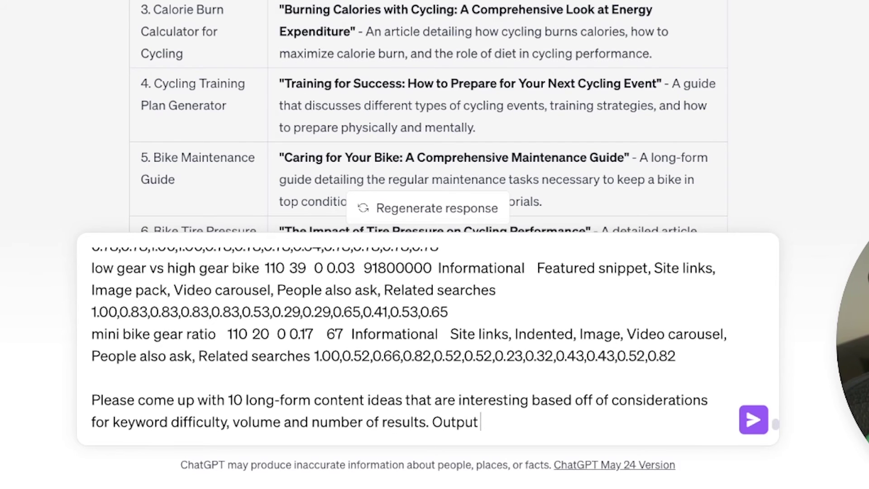
type("your ideas in th for")
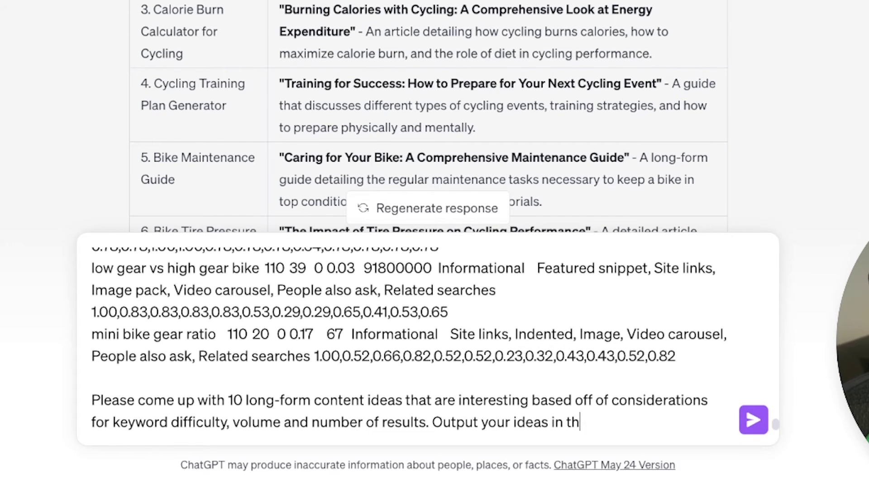
type("e form of a table.")
key("Return")
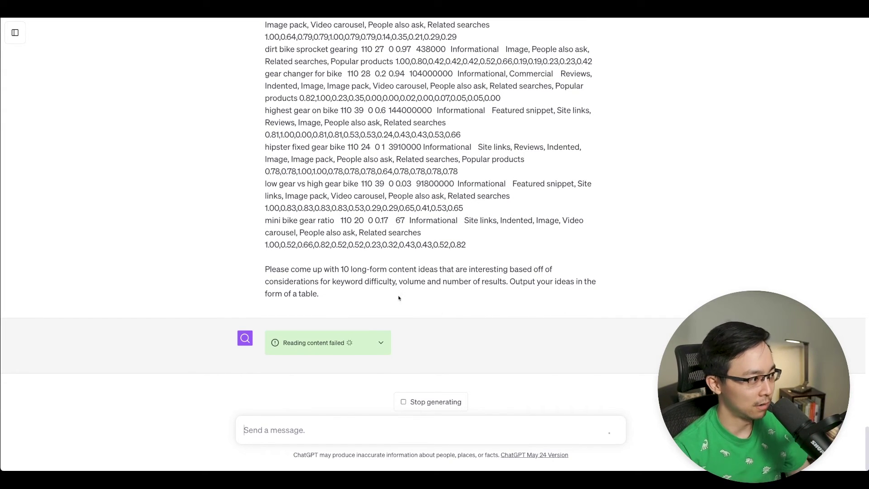
Reuse the full prompt with the keyword data in a new GPT-4 chat and send it
scroll(316, 272, "up", 15)
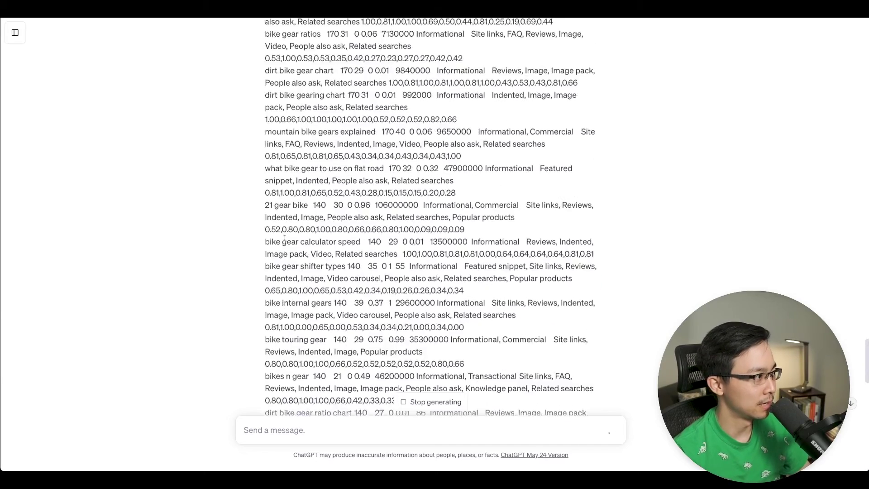
scroll(286, 240, "up", 5)
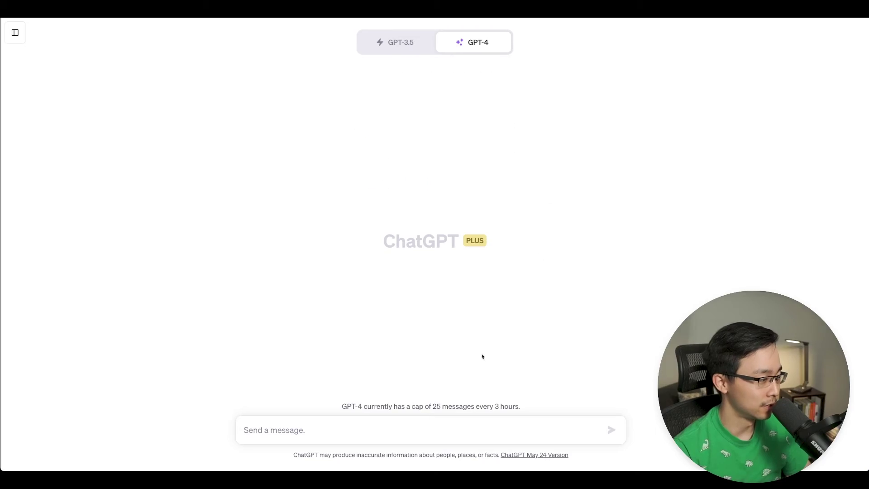
key("ctrl+v")
key("Return")
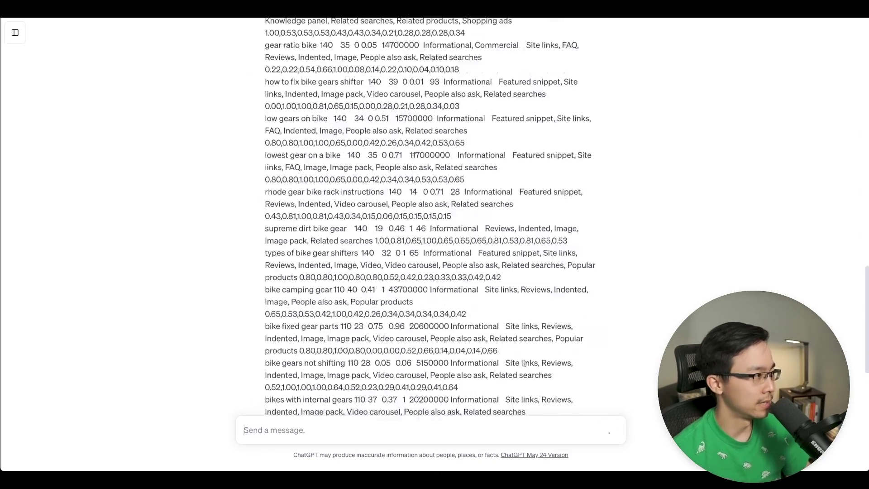
Edit the sent prompt so a separate final paragraph reads "Make sure to output your ideas in the form of a table." and resubmit it
scroll(435, 250, "up", 15)
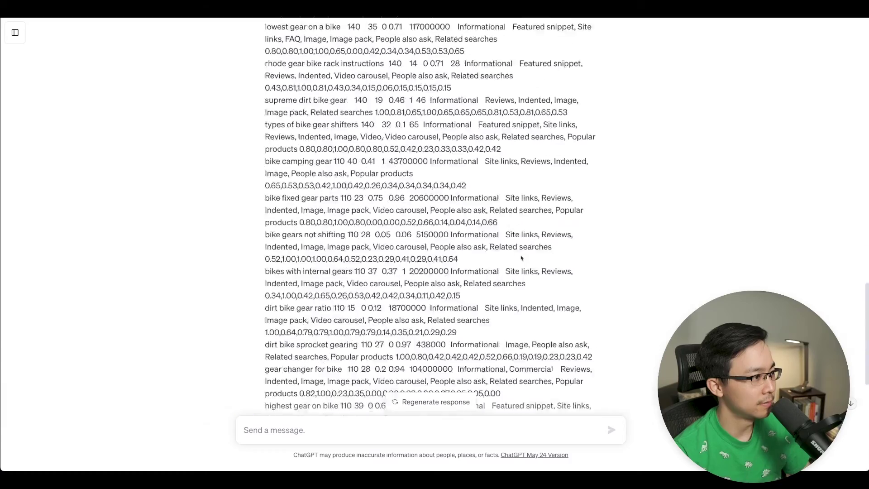
scroll(586, 121, "down", 15)
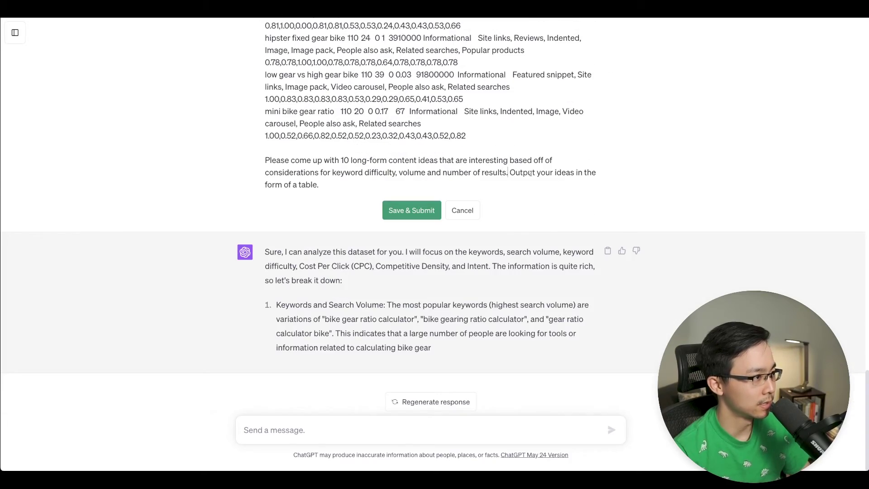
left_click(530, 173)
key("Return")
key("Return")
left_click(411, 210)
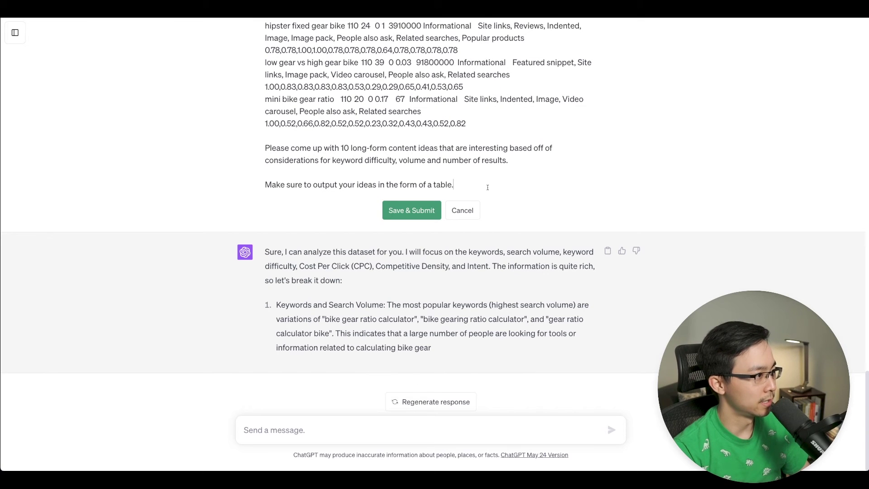
left_click(411, 210)
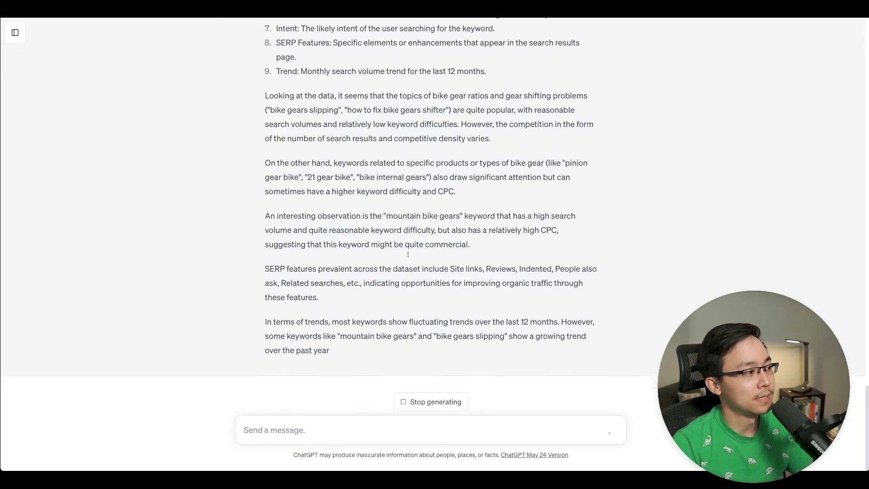
Send a follow-up asking, now that the data is understood, for 10 long-form content ideas in a table format with a description of each article's coverage
type("Now that you understand t")
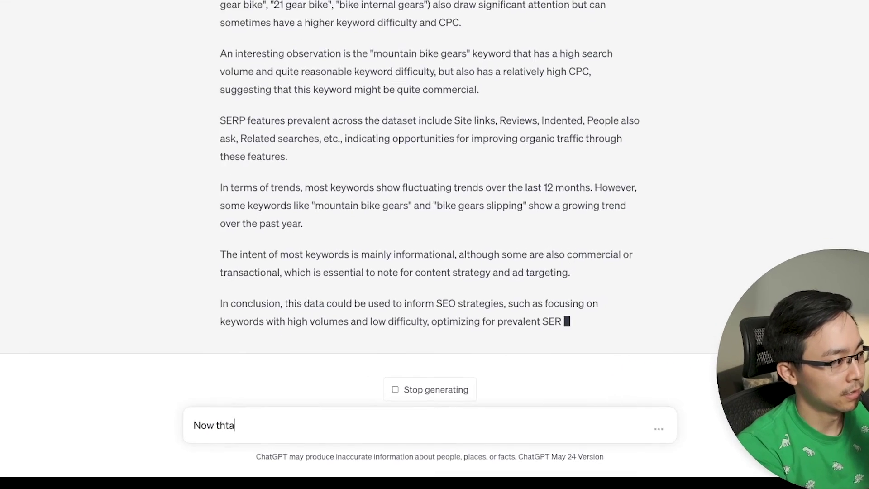
type("he data, please ")
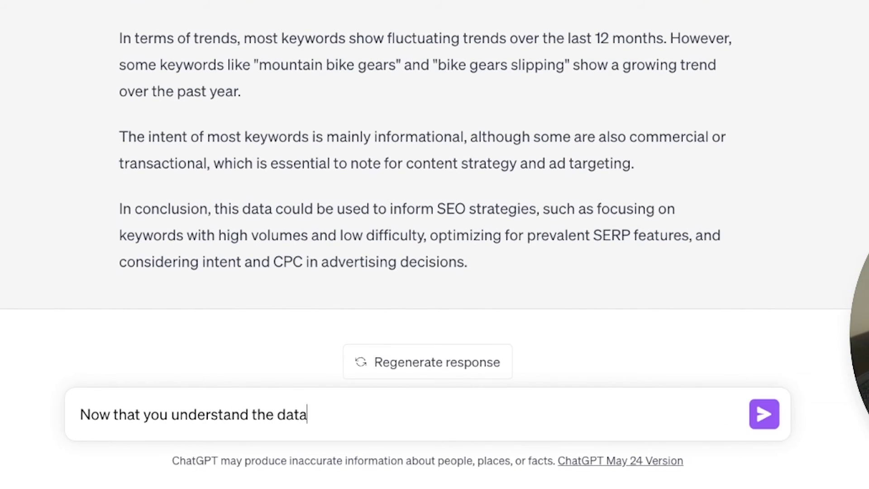
type("come up with 10")
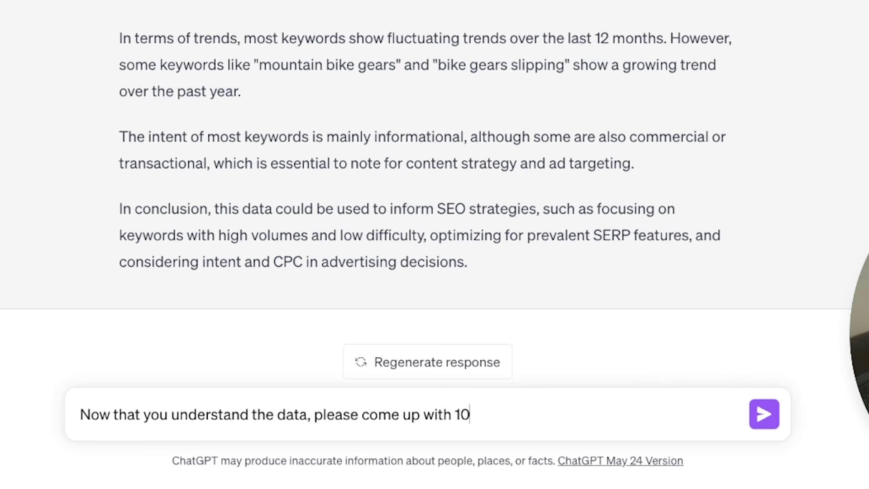
type(" long-form content ")
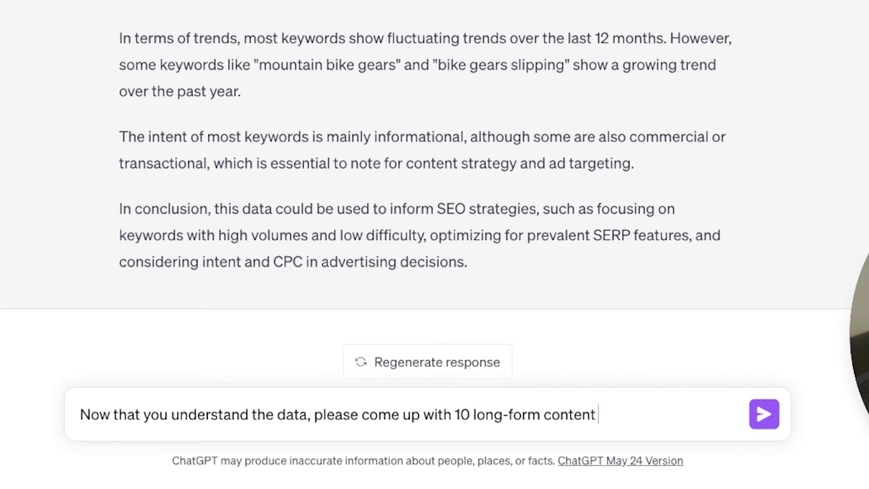
type("ideas in a table format ")
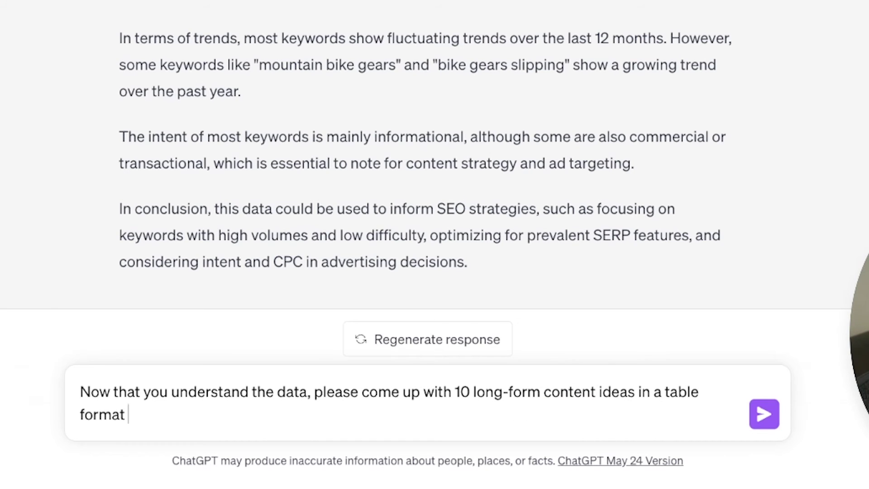
type("with a descri")
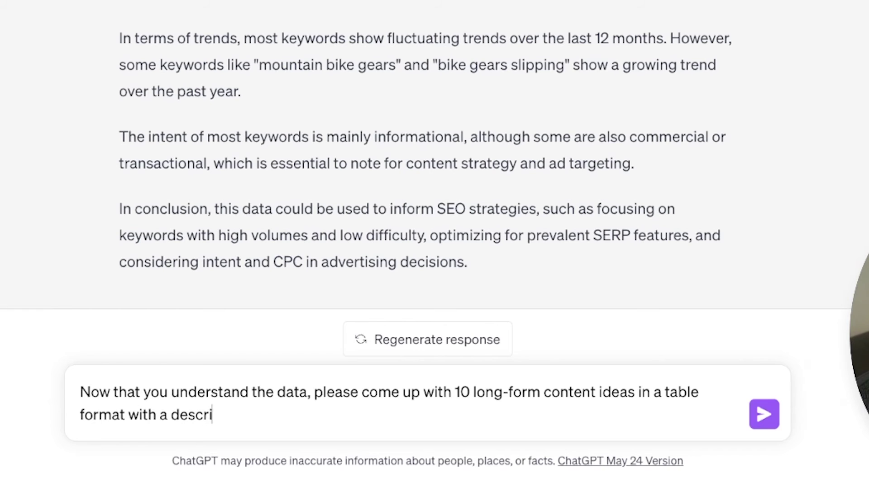
type("ption of what you'd cover in the article i")
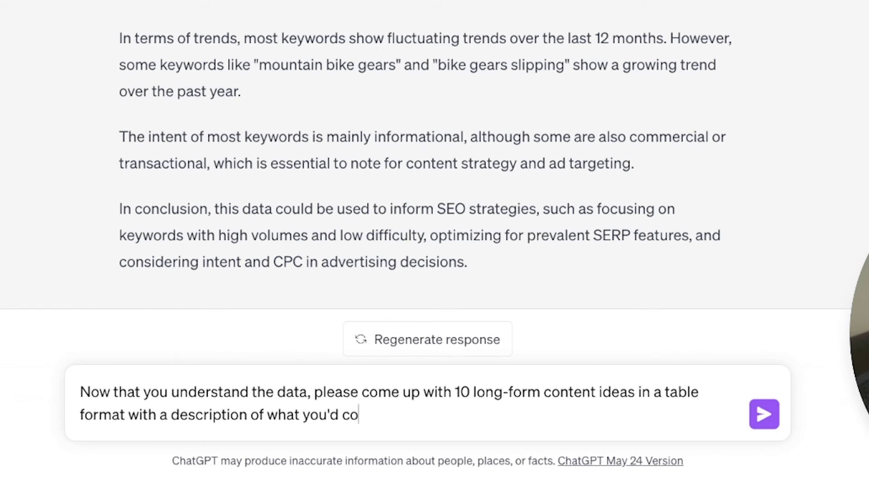
type("dea.")
key("Return")
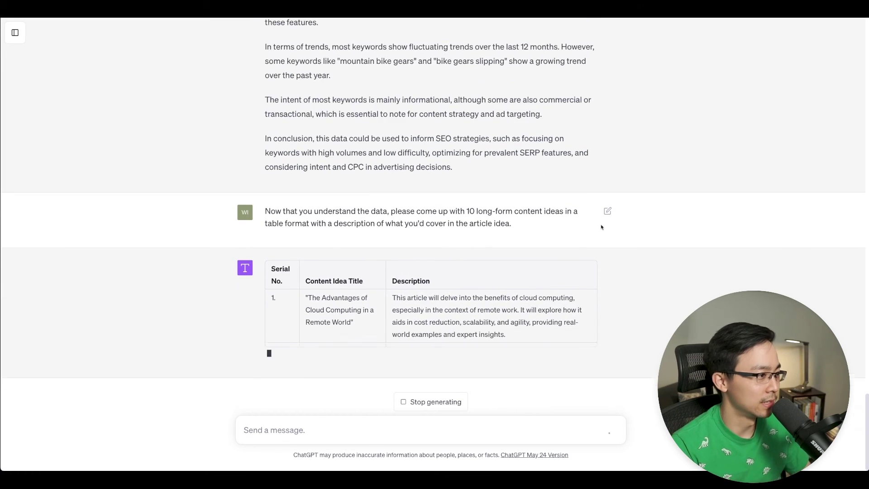
Edit the follow-up prompt to add "Use the data set from above for bike gears." and resubmit it
left_click(607, 194)
type("Use the data ")
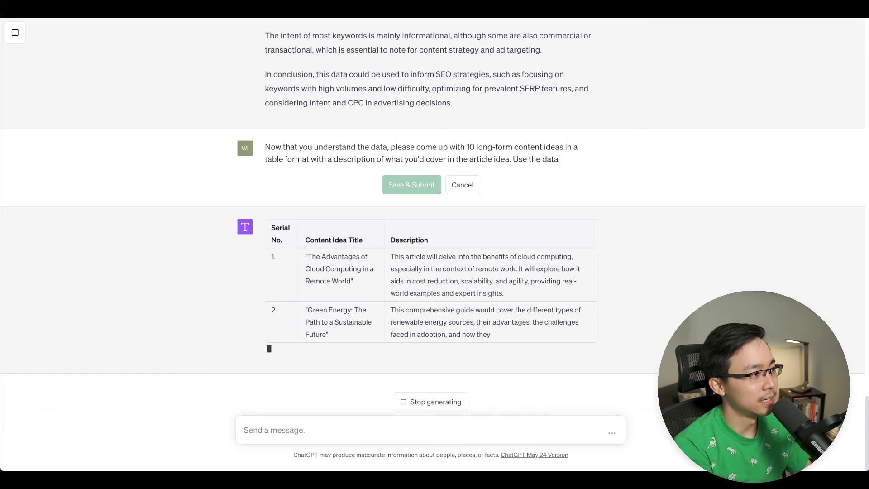
type("set from above for bike gears")
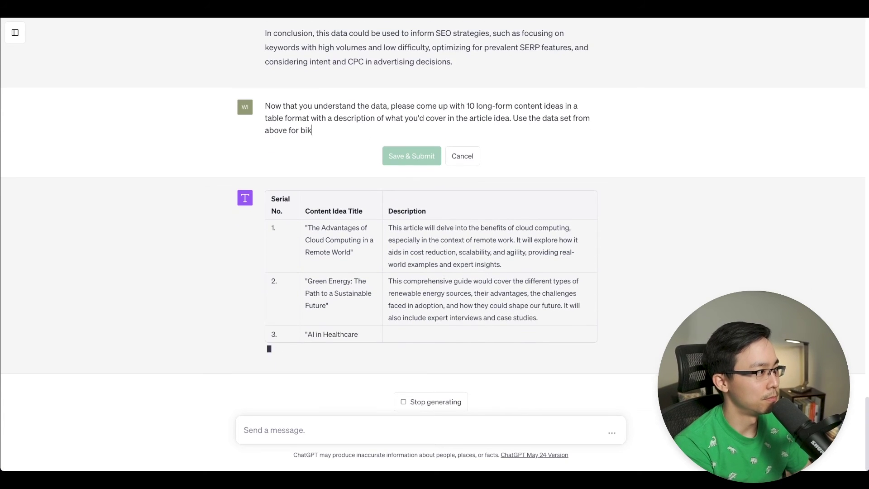
type(".")
left_click(404, 131)
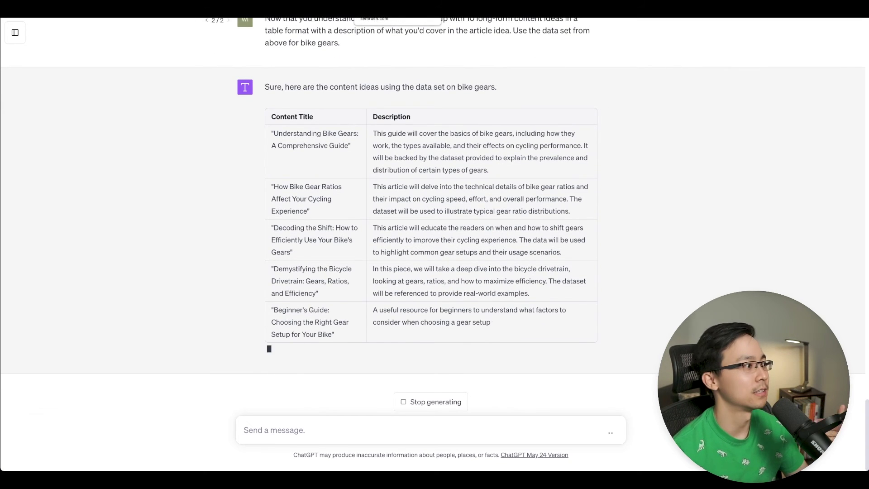
Check the Bike Gears keyword list in Semrush, and return to ChatGPT to review the table of content titles and descriptions
left_click(389, 11)
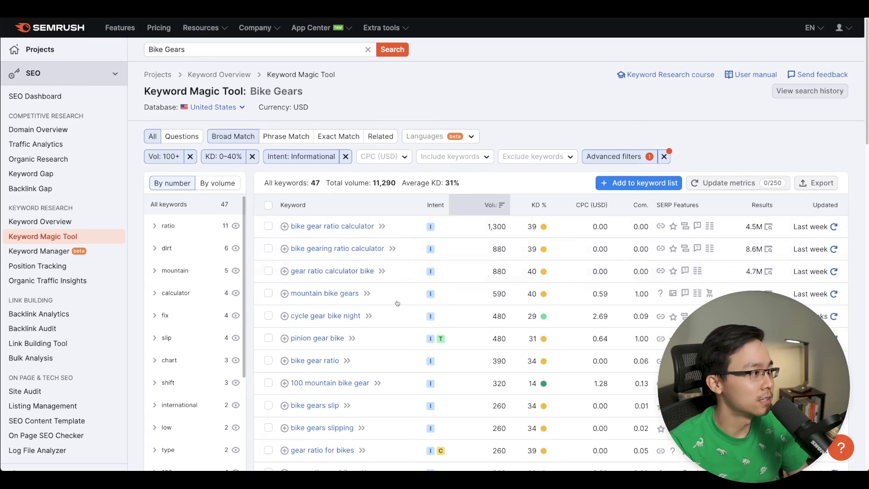
scroll(398, 224, "down", 10)
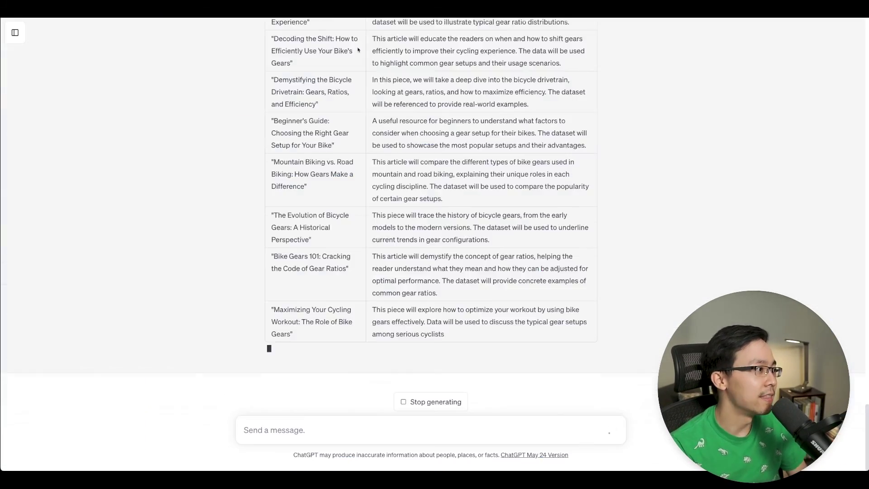
scroll(563, 219, "up", 10)
scroll(563, 218, "down", 15)
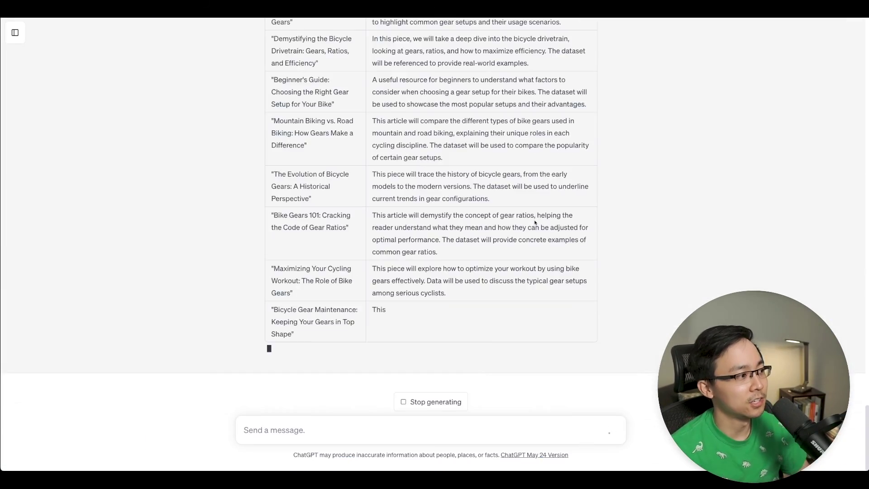
scroll(533, 211, "up", 8)
scroll(540, 207, "up", 1)
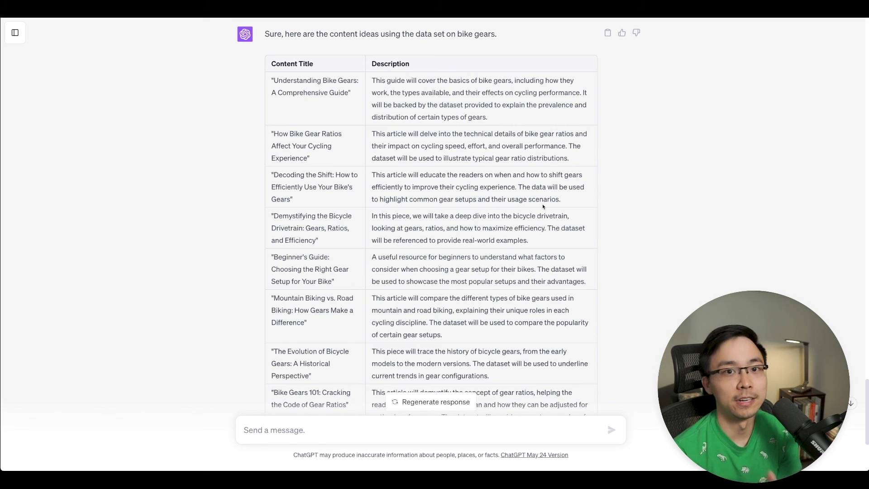
scroll(543, 207, "down", 4)
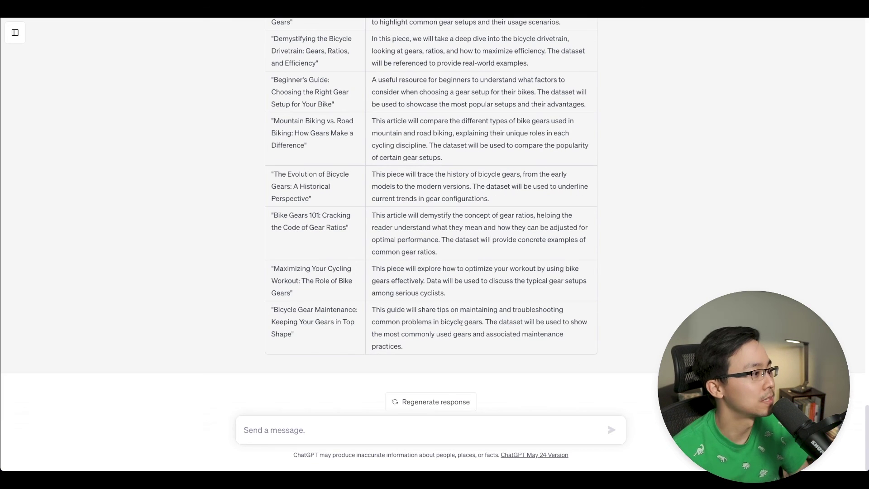